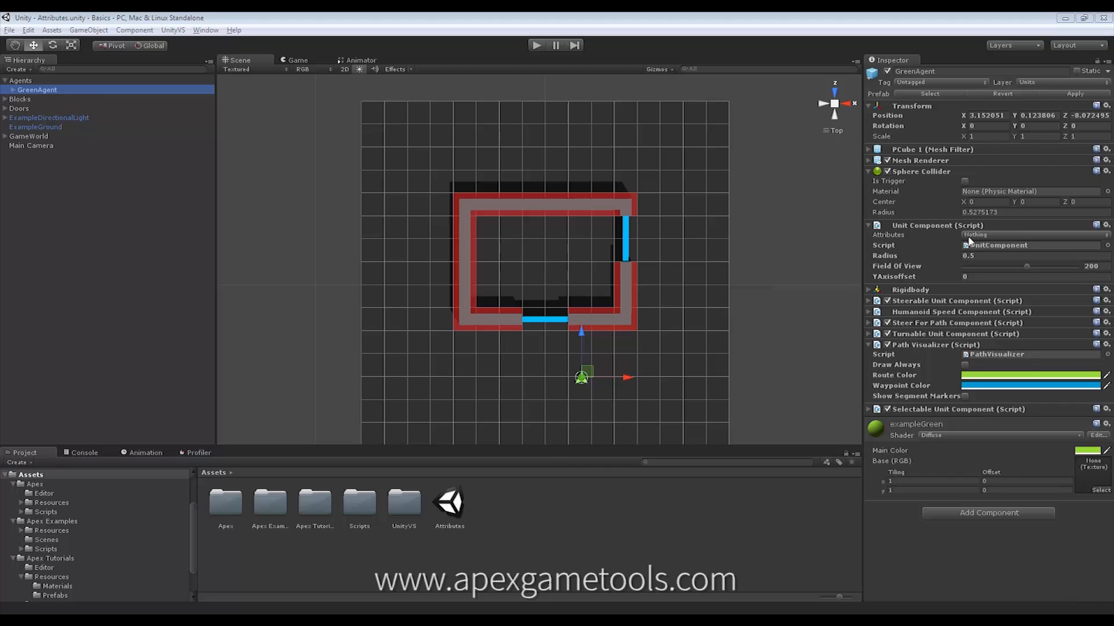
- Assign the green agent's Unit Component attribute On Green Team
{"action": "left_click", "coordinate": [982, 233]}
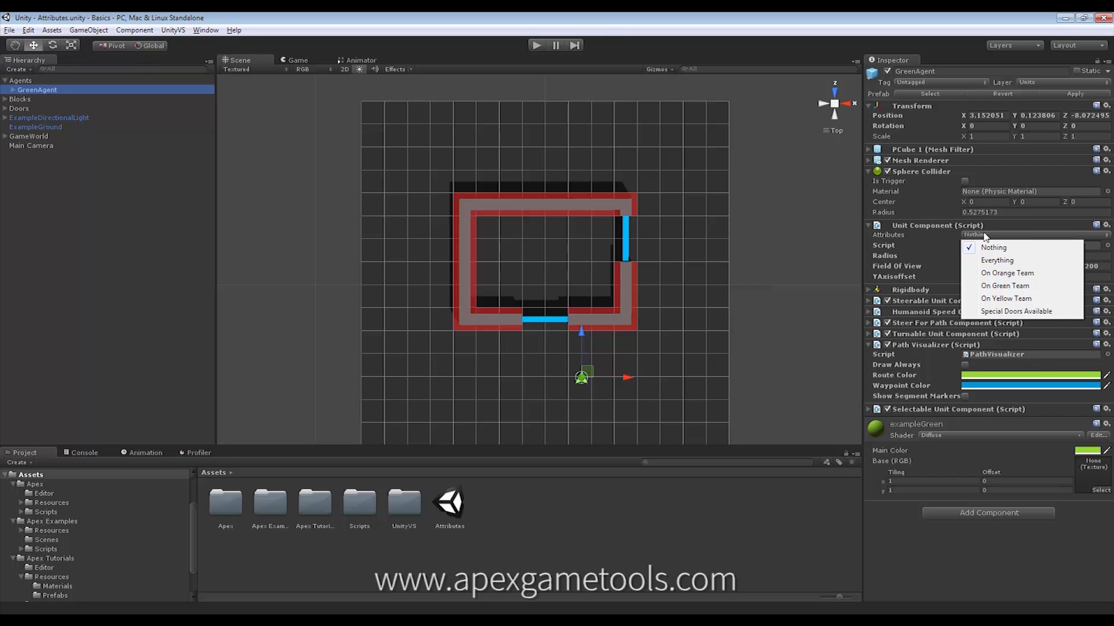
{"action": "left_click", "coordinate": [998, 287]}
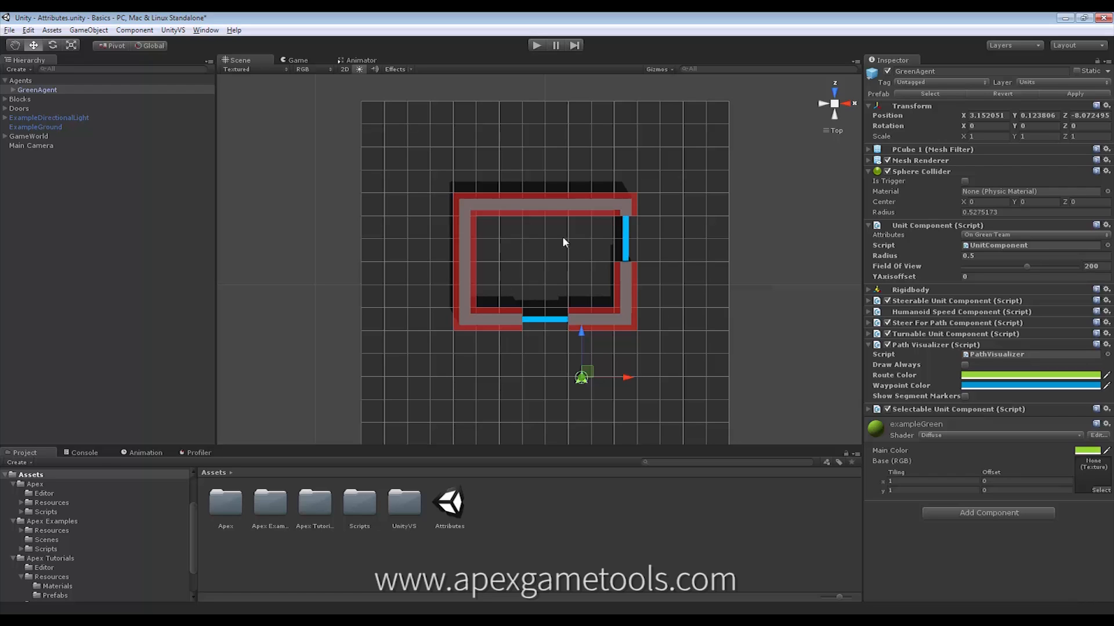
- Compare the DoorToggleNormal trigger and NormalDoor components within the Doors group
{"action": "left_click", "coordinate": [7, 109]}
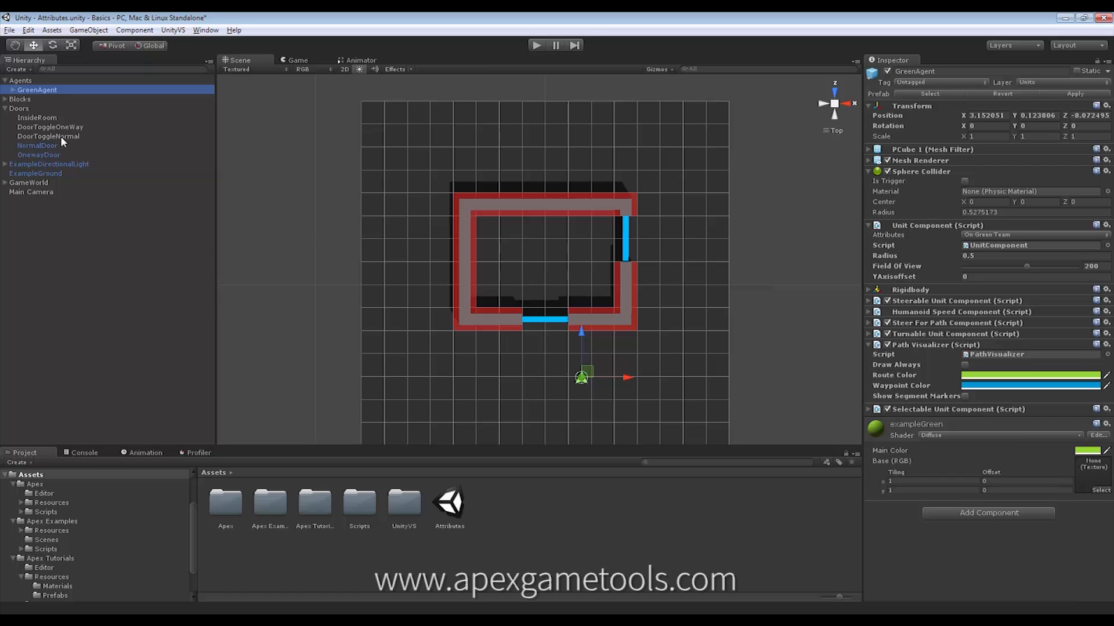
{"action": "left_click", "coordinate": [60, 136]}
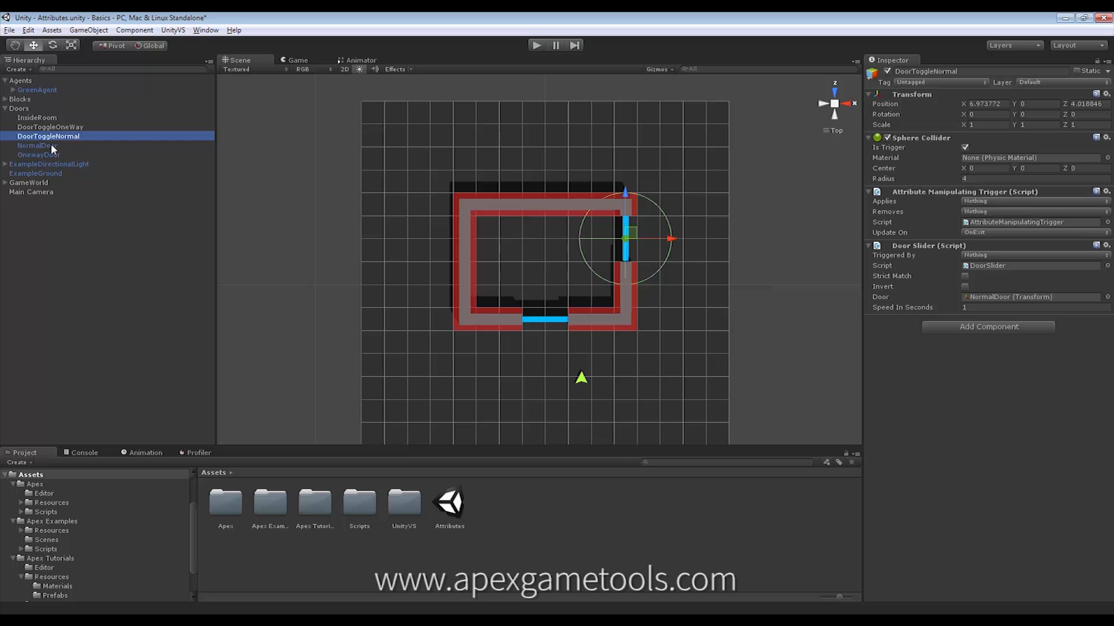
{"action": "left_click", "coordinate": [50, 145]}
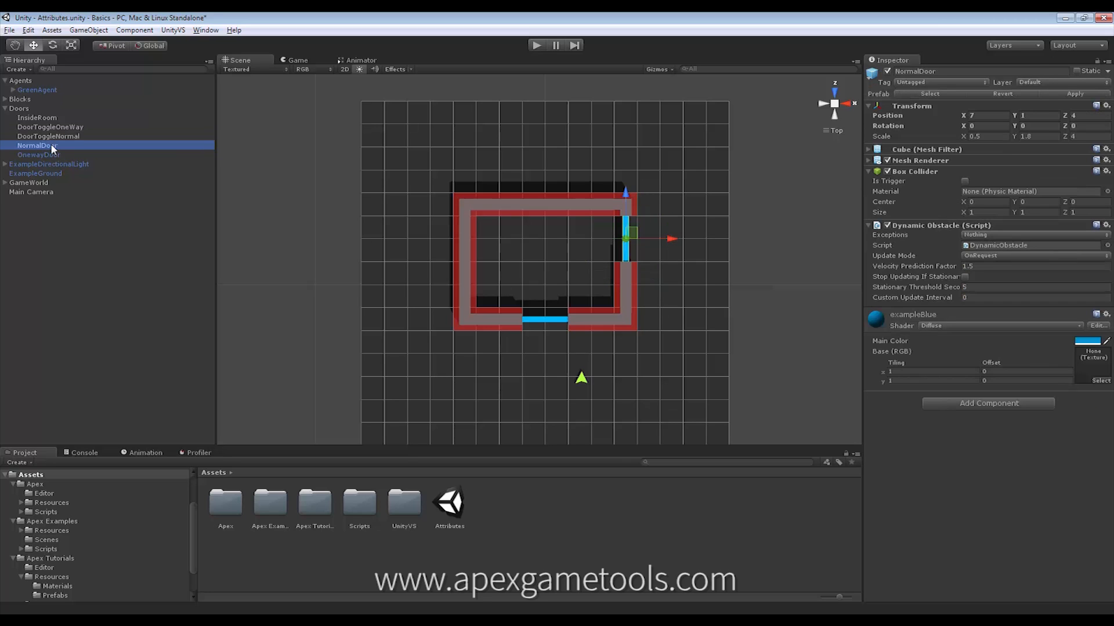
{"action": "left_click", "coordinate": [50, 137]}
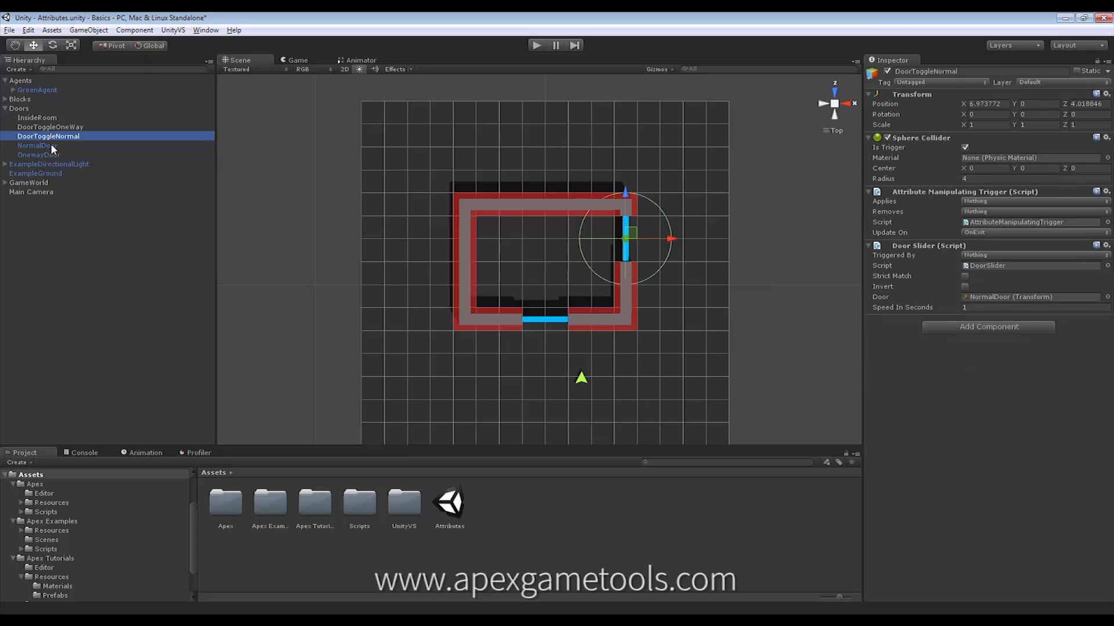
{"action": "left_click", "coordinate": [50, 145]}
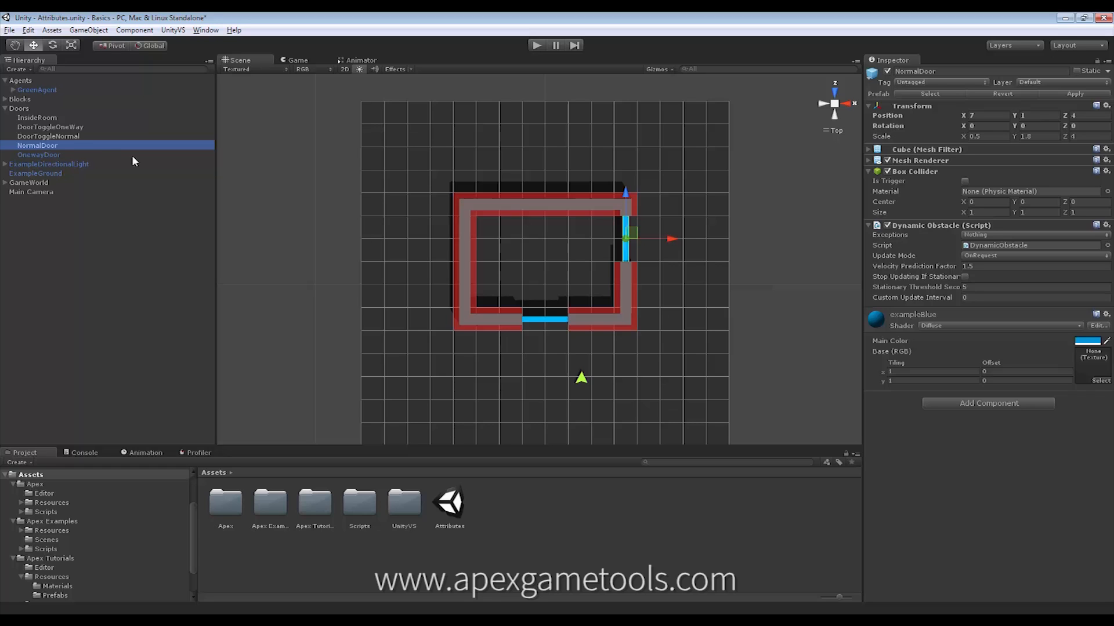
{"action": "left_click", "coordinate": [60, 139]}
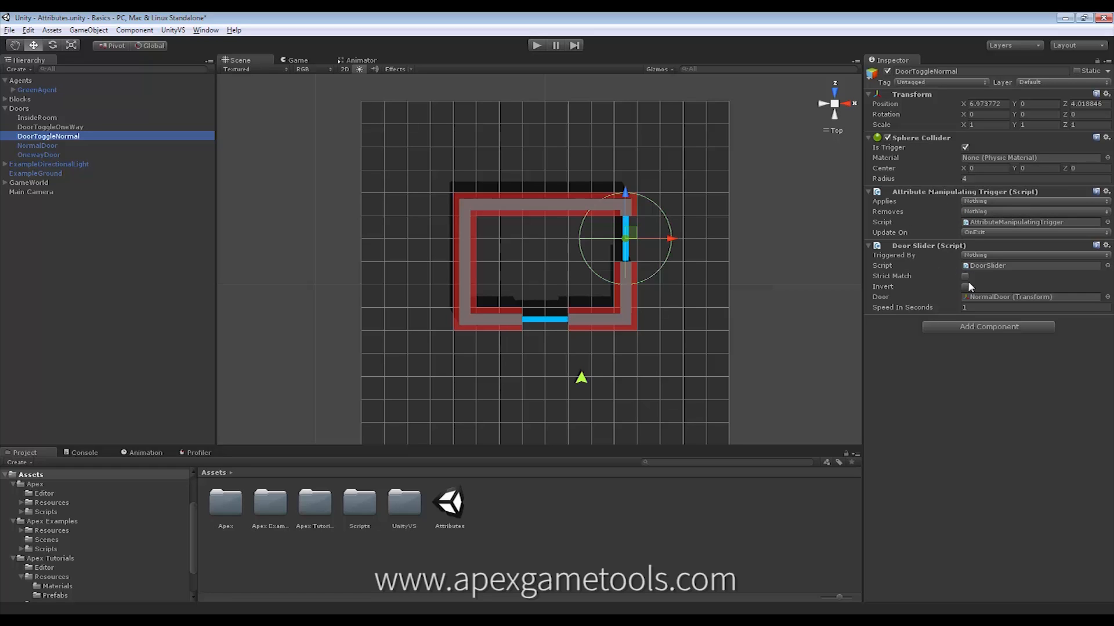
{"action": "left_click", "coordinate": [534, 47]}
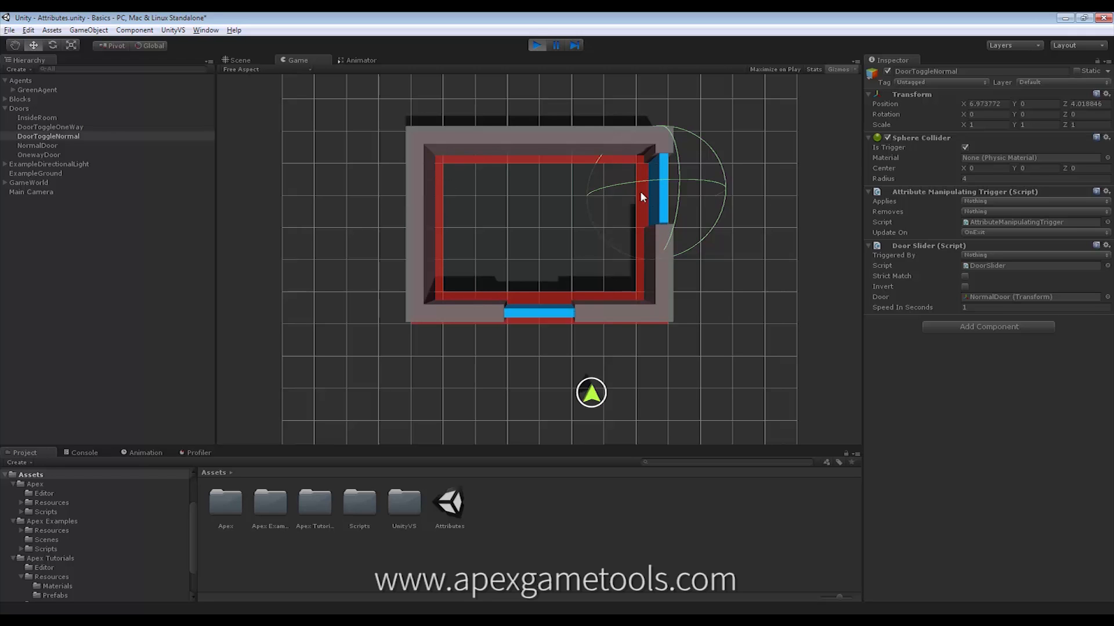
{"action": "left_click", "coordinate": [536, 48]}
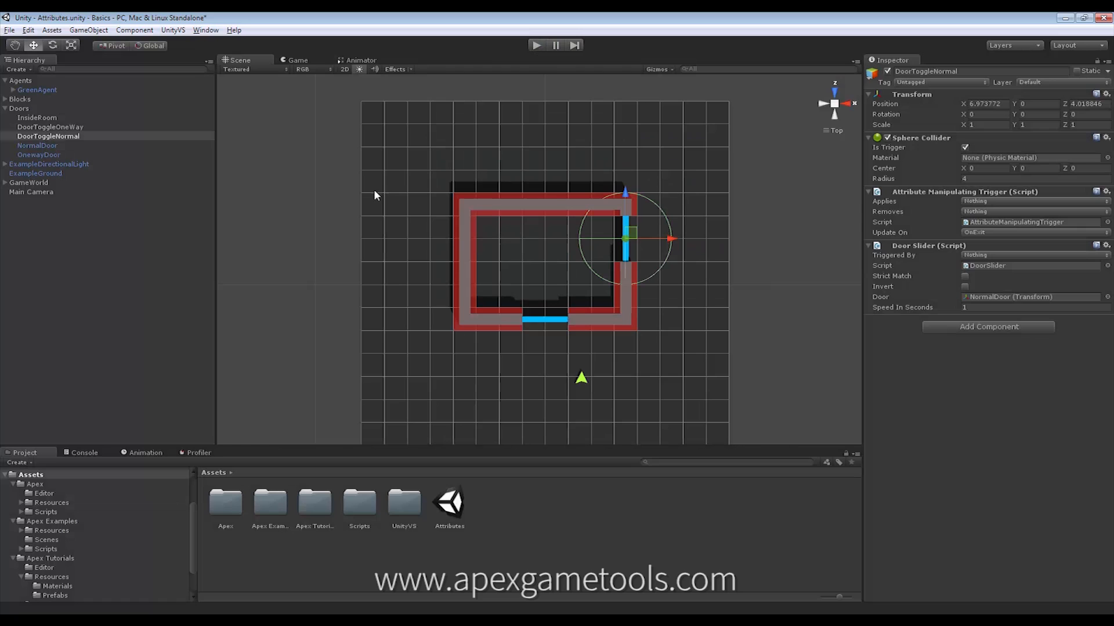
- Make NormalDoor's Dynamic Obstacle exception On Green Team and test-run the scene
{"action": "left_click", "coordinate": [39, 145]}
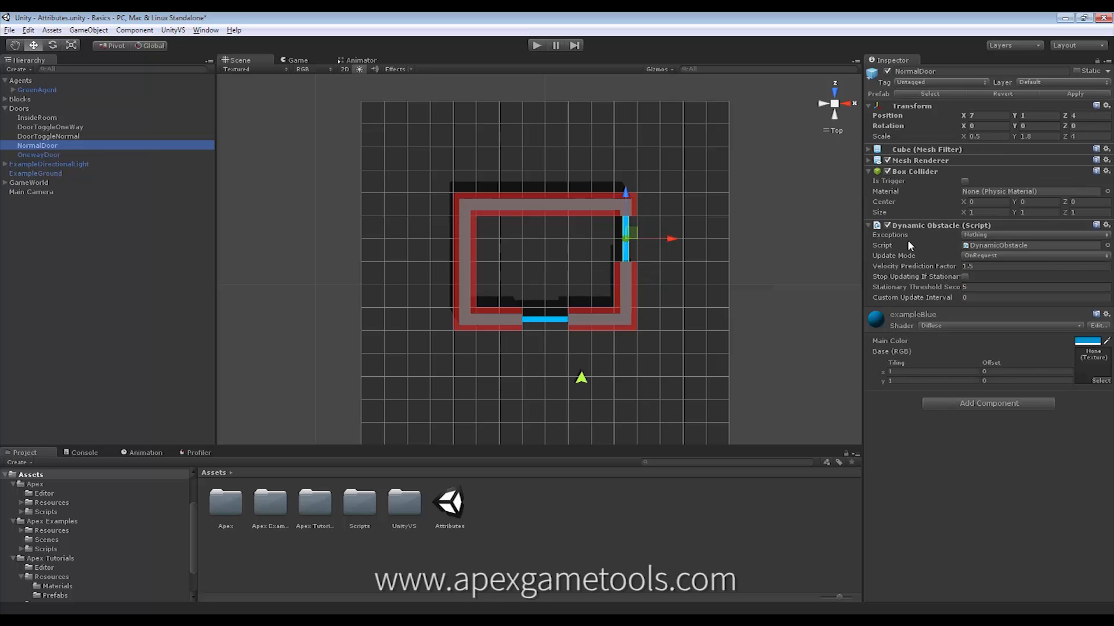
{"action": "left_click", "coordinate": [977, 232]}
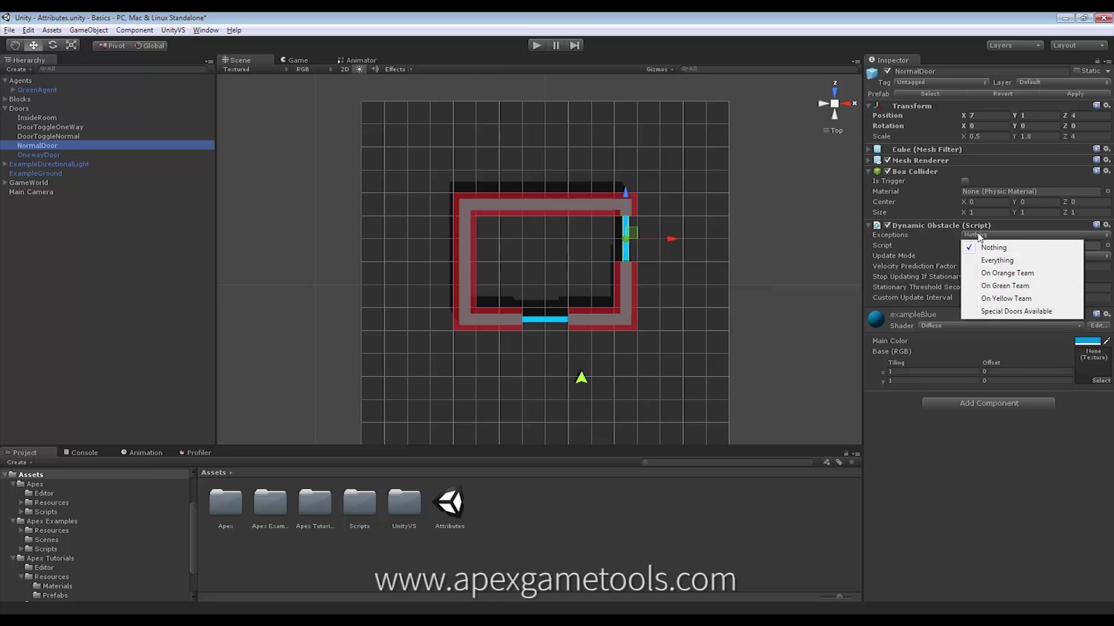
{"action": "left_click", "coordinate": [1004, 286]}
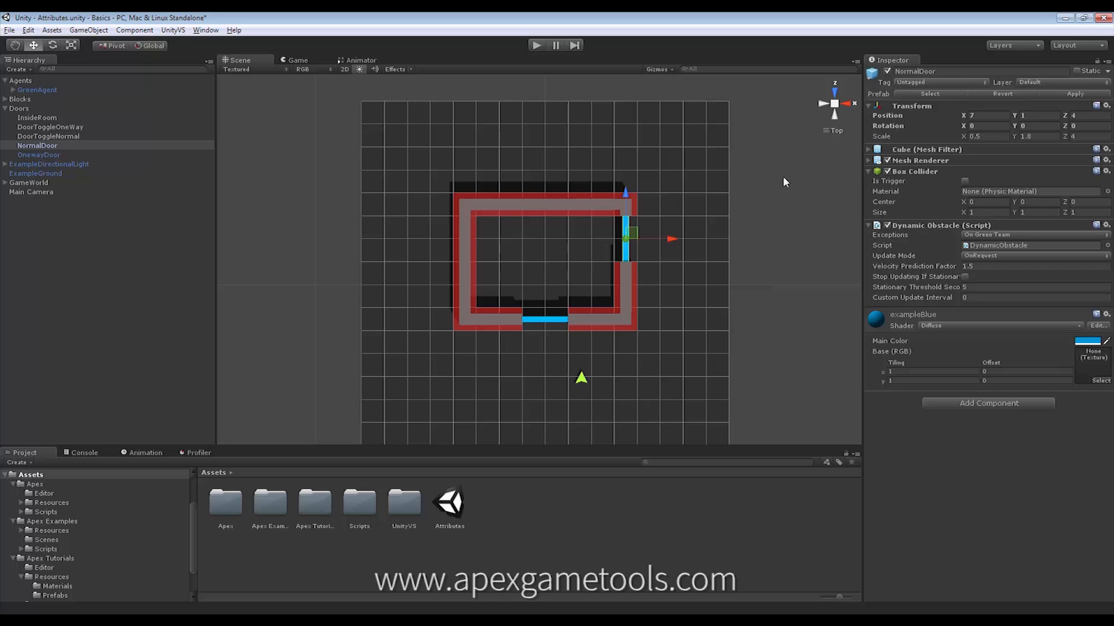
{"action": "left_click", "coordinate": [538, 46]}
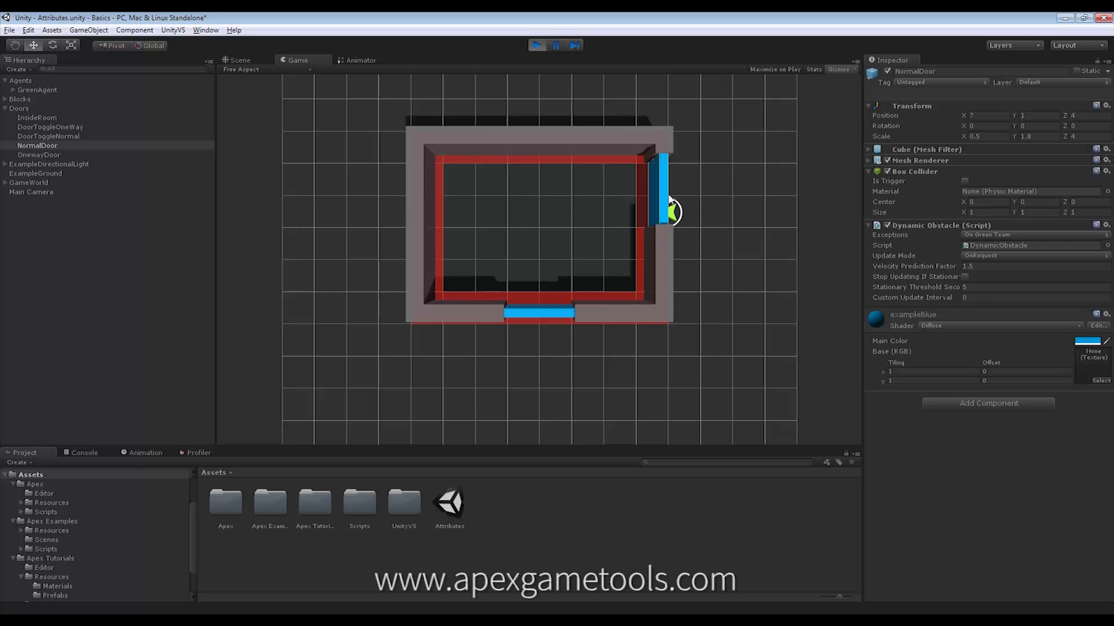
- Stop the test run and return to DoorToggleNormal's trigger settings
{"action": "left_click", "coordinate": [534, 45]}
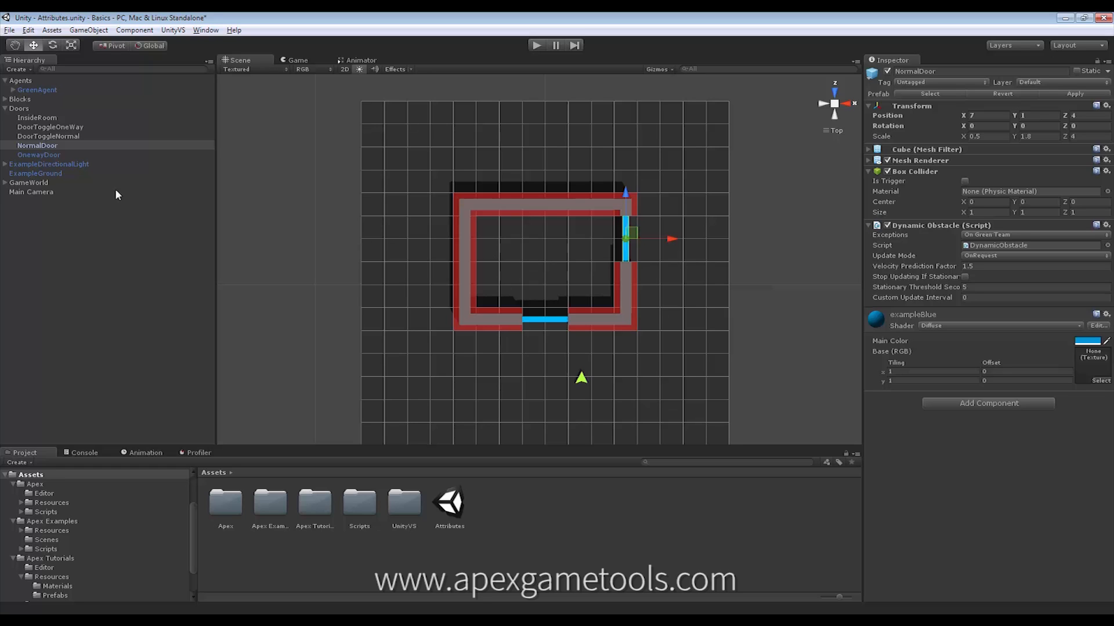
{"action": "left_click", "coordinate": [53, 137]}
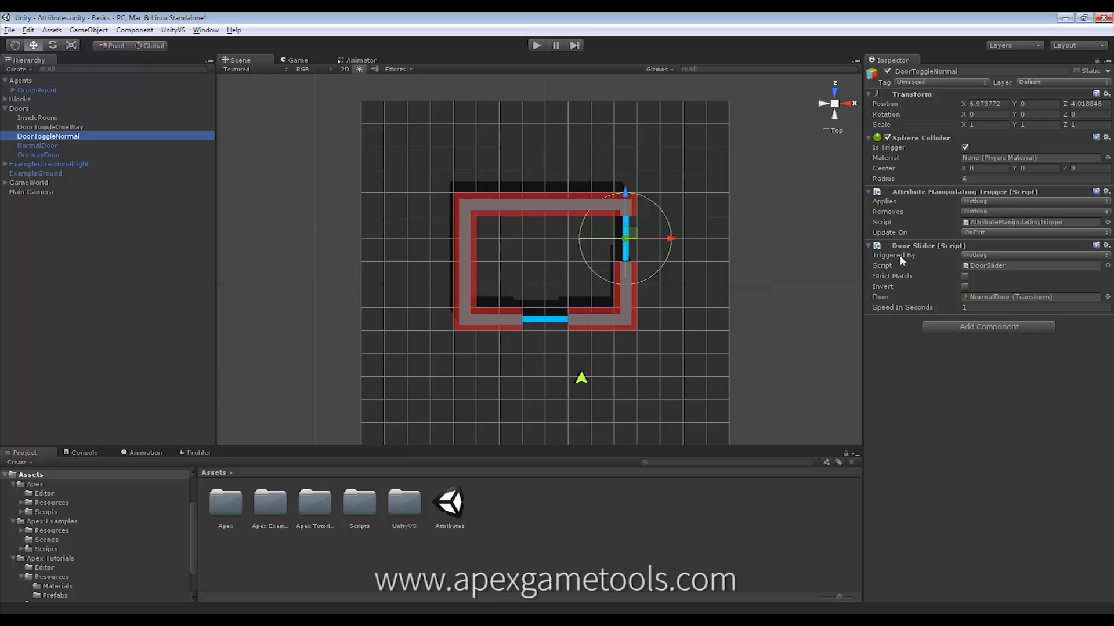
- Trigger the normal door slider by On Green Team, test-run it, then go to Visual Studio
{"action": "left_click", "coordinate": [977, 256]}
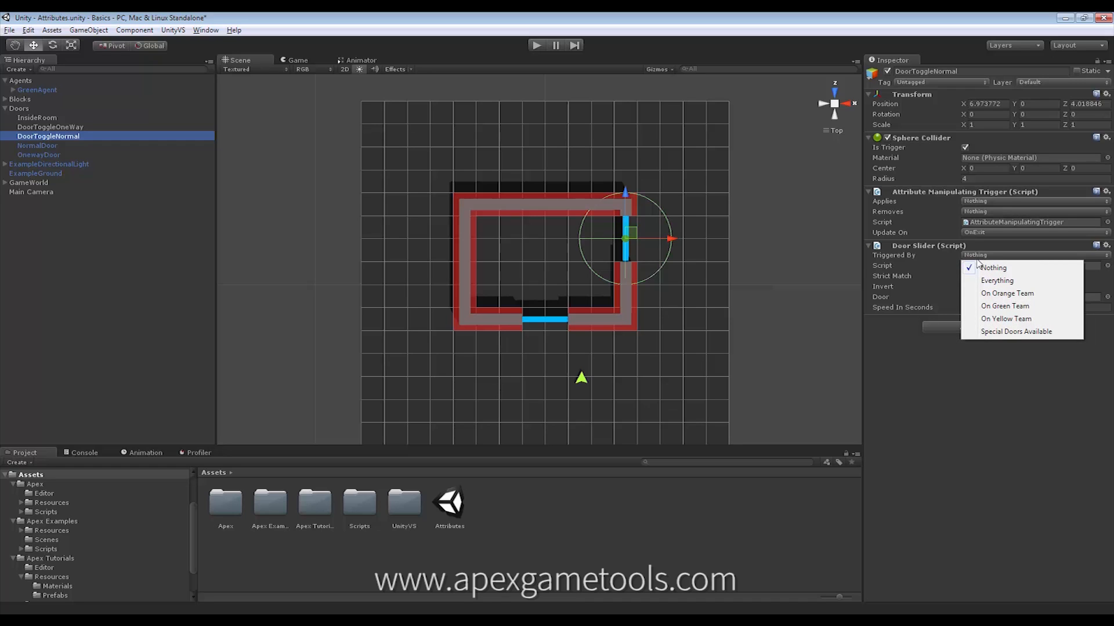
{"action": "left_click", "coordinate": [1004, 306]}
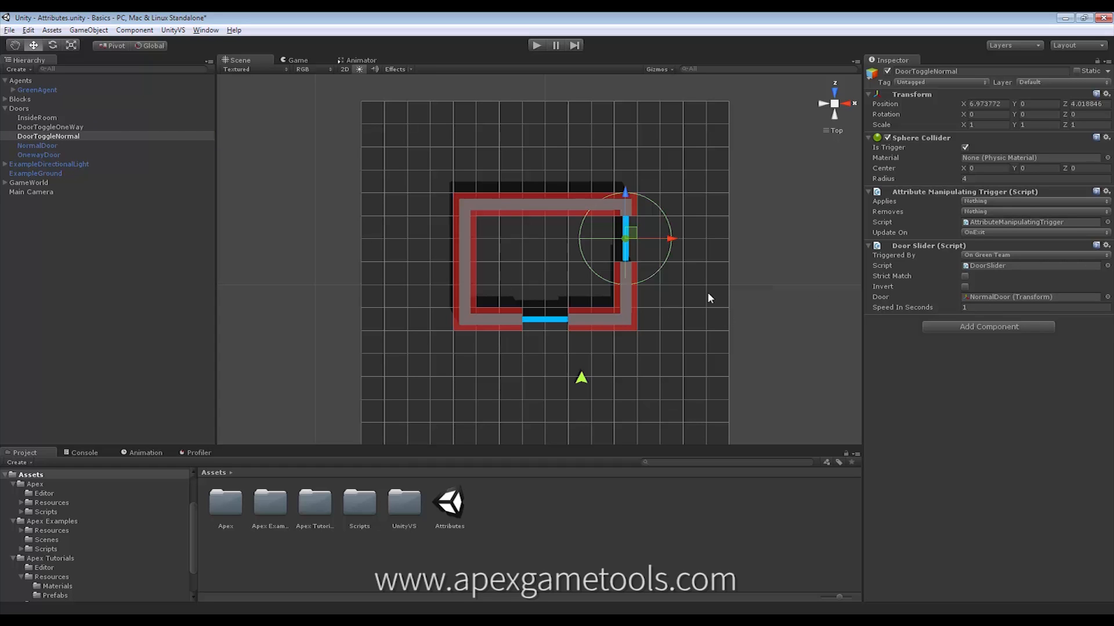
{"action": "left_click", "coordinate": [537, 46]}
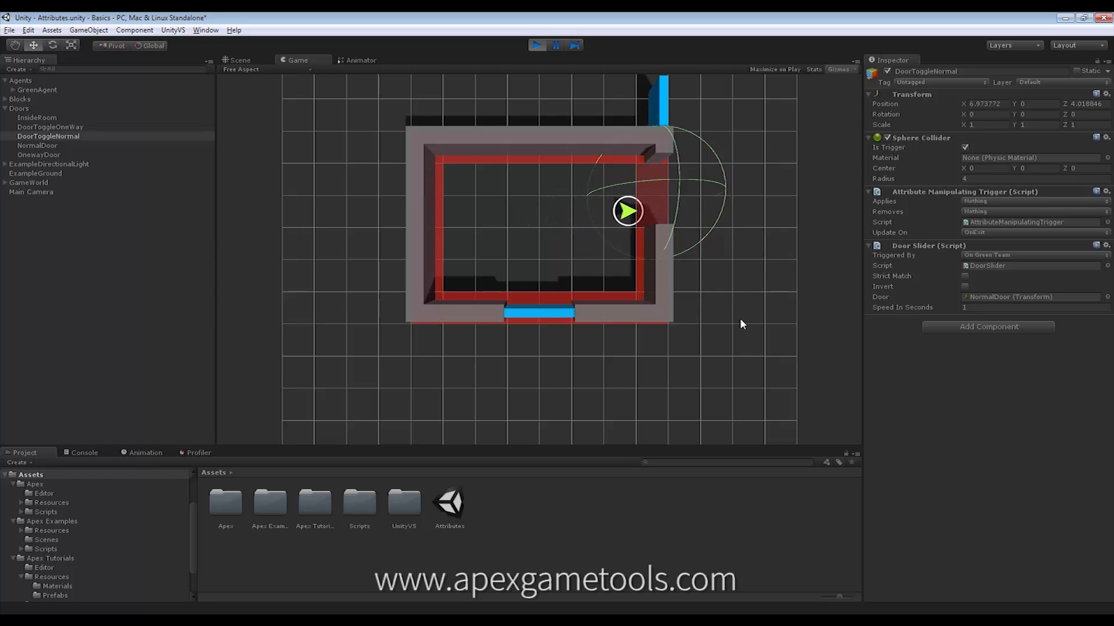
{"action": "left_click", "coordinate": [537, 45]}
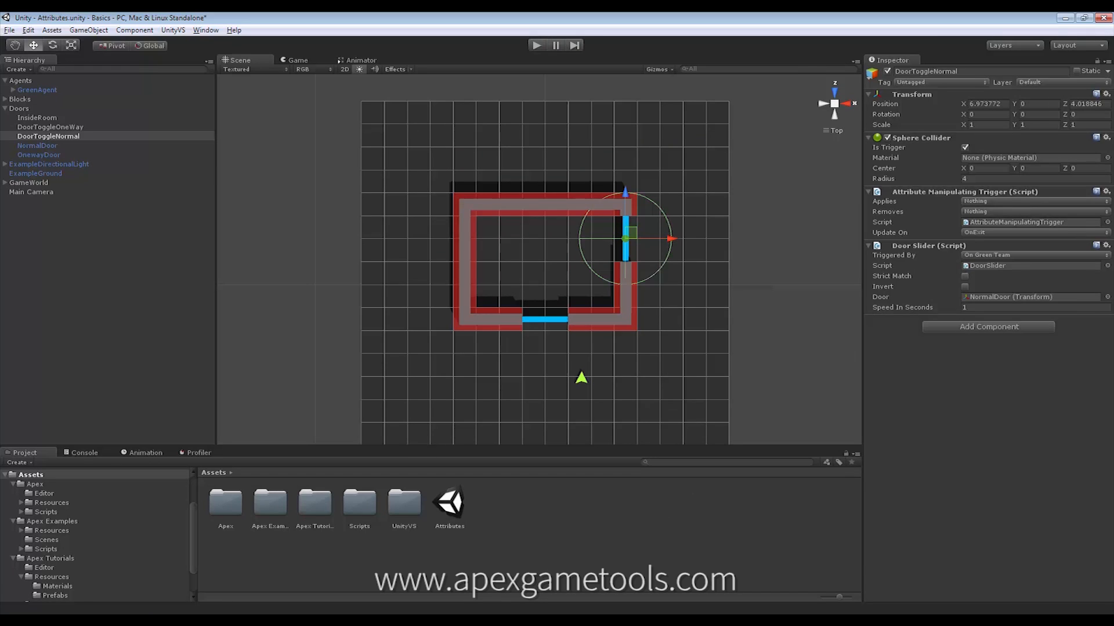
{"action": "left_click", "coordinate": [544, 619]}
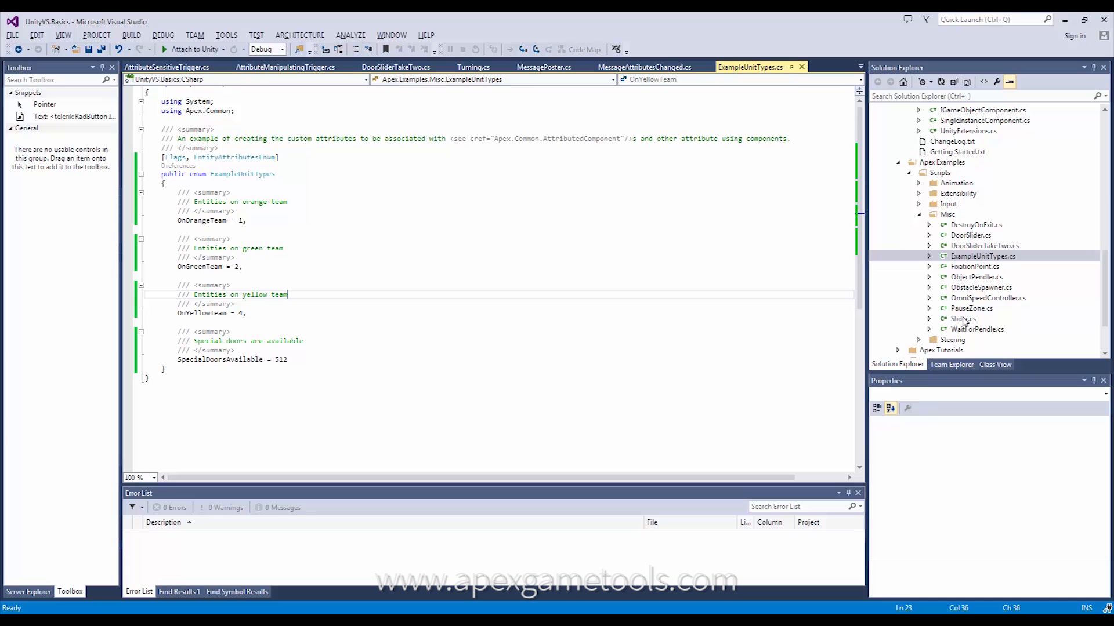
- Review DoorSlider.cs and its AttributeSensitiveTrigger base class, then return to Unity
{"action": "double_click", "coordinate": [966, 235]}
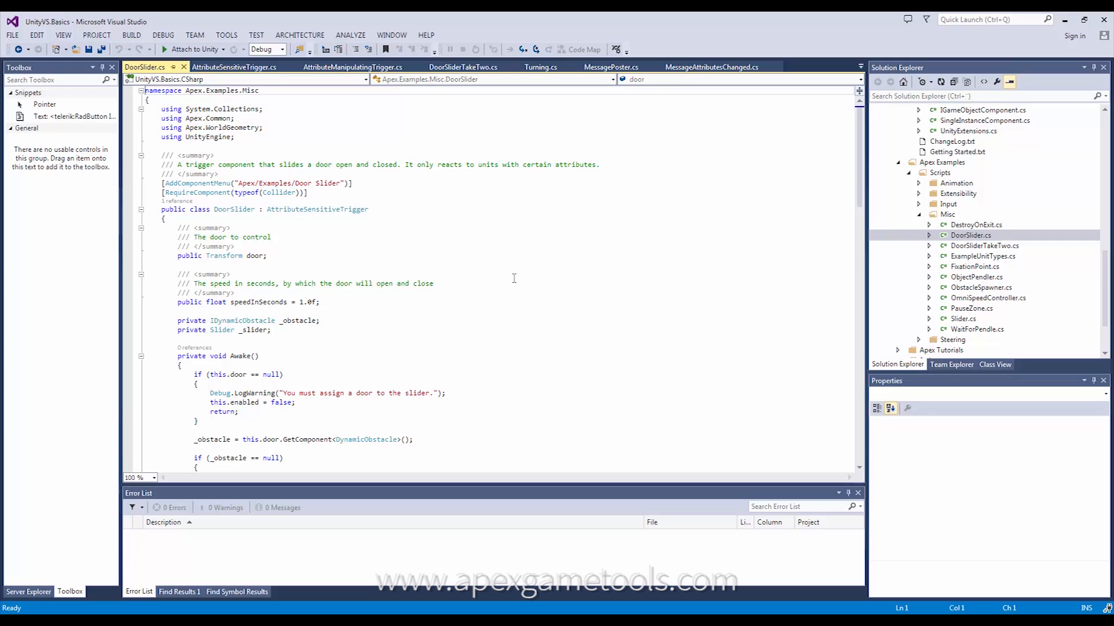
{"action": "scroll", "coordinate": [511, 277], "scroll_direction": "down", "scroll_amount": 1}
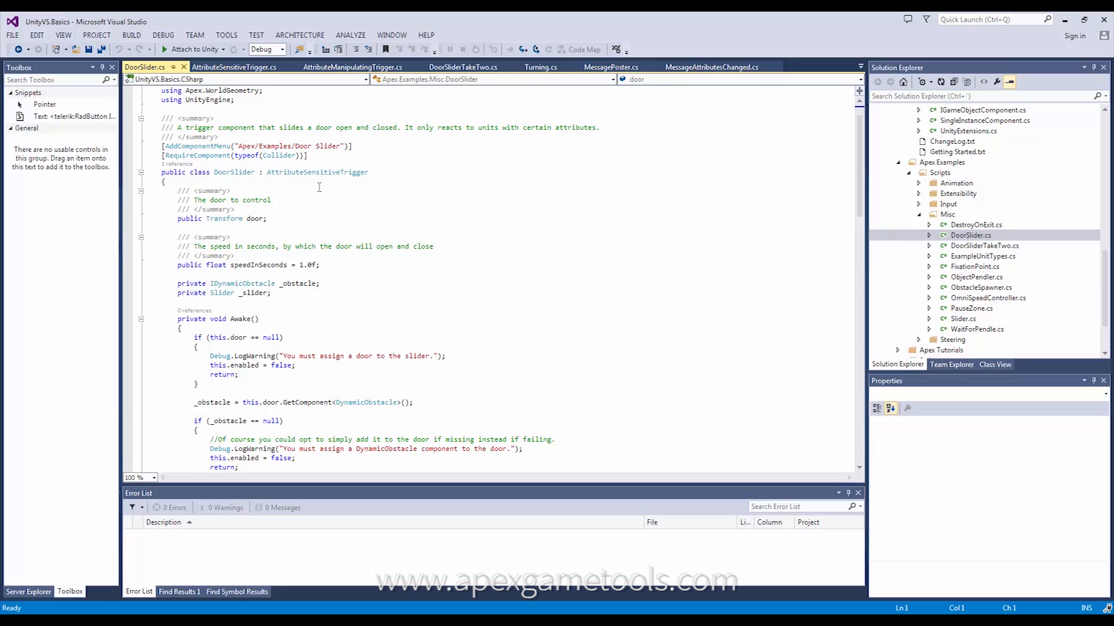
{"action": "double_click", "coordinate": [310, 172]}
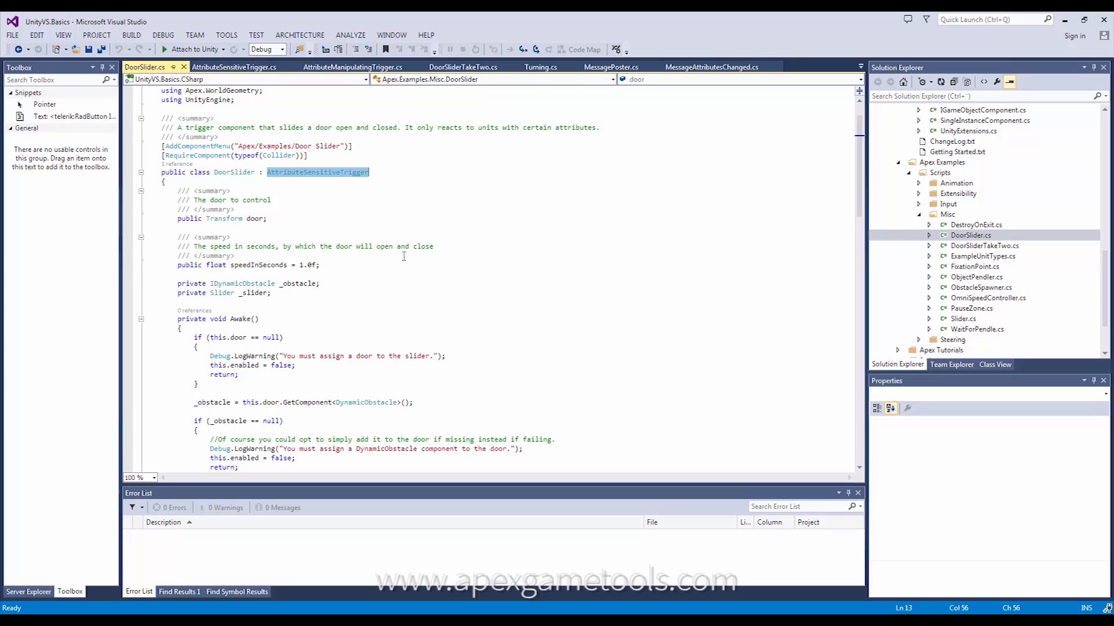
{"action": "scroll", "coordinate": [399, 254], "scroll_direction": "down", "scroll_amount": 1}
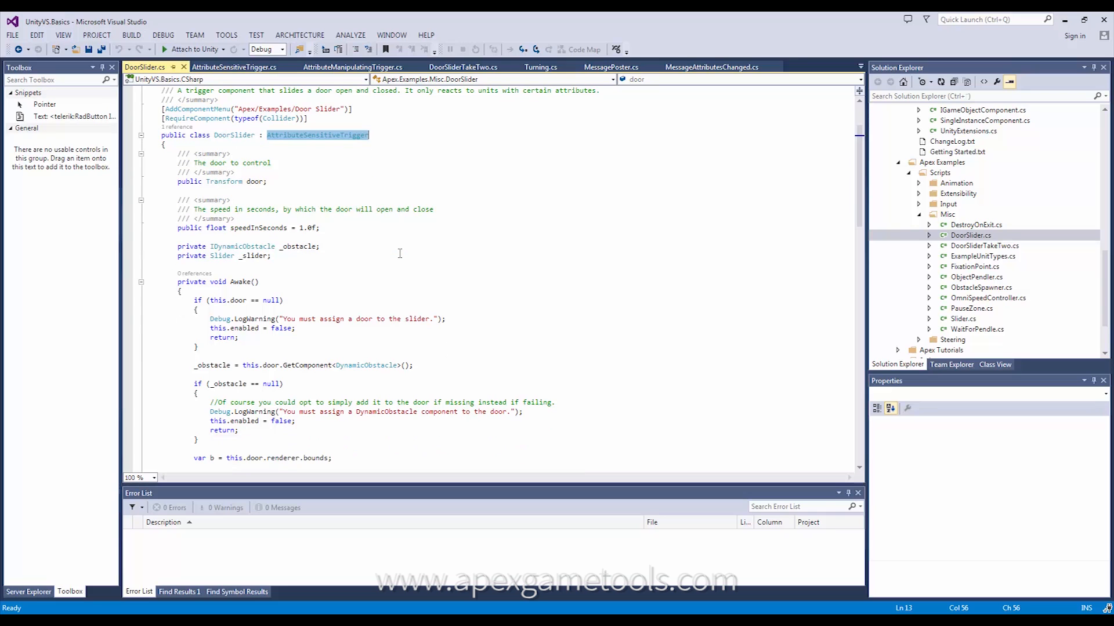
{"action": "scroll", "coordinate": [399, 254], "scroll_direction": "down", "scroll_amount": 4}
{"action": "scroll", "coordinate": [400, 255], "scroll_direction": "down", "scroll_amount": 4}
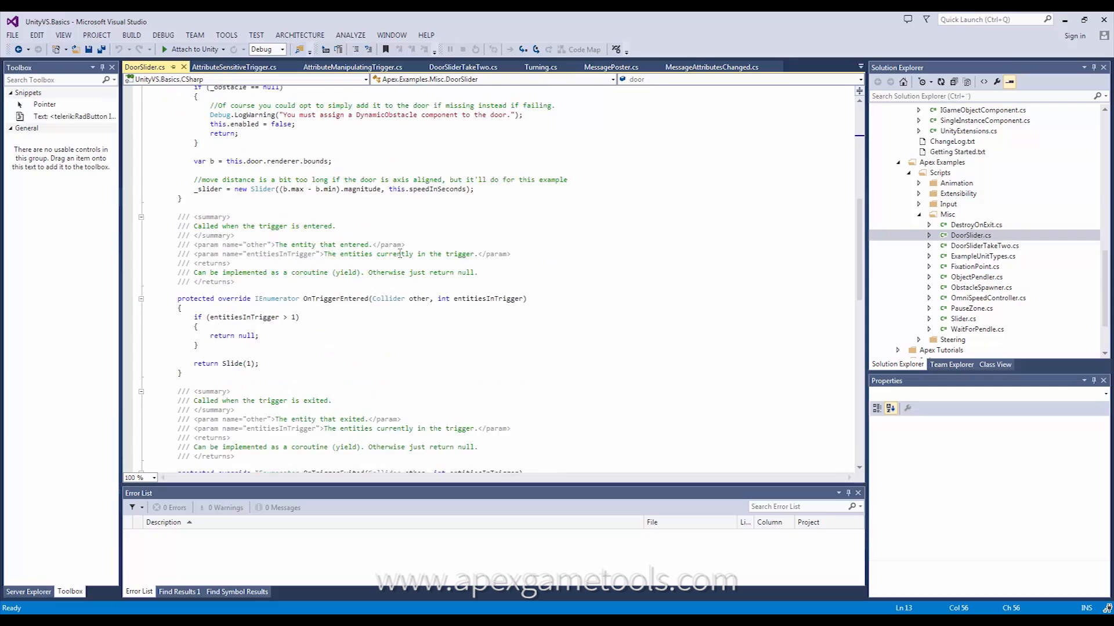
{"action": "scroll", "coordinate": [399, 254], "scroll_direction": "down", "scroll_amount": 3}
{"action": "scroll", "coordinate": [340, 242], "scroll_direction": "down", "scroll_amount": 1}
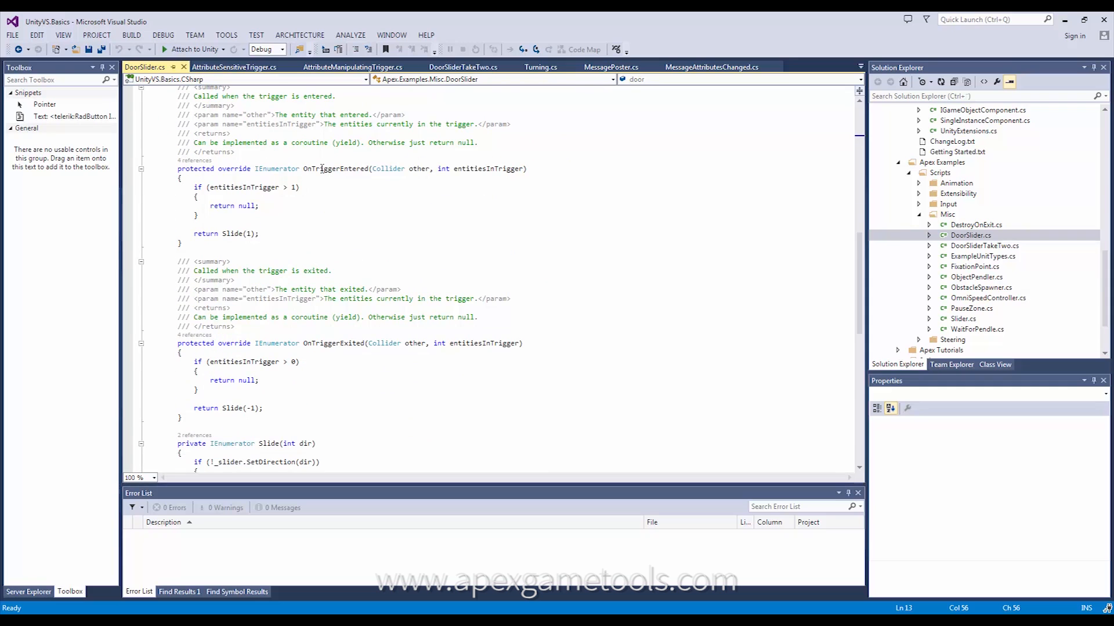
{"action": "scroll", "coordinate": [439, 272], "scroll_direction": "down", "scroll_amount": 1}
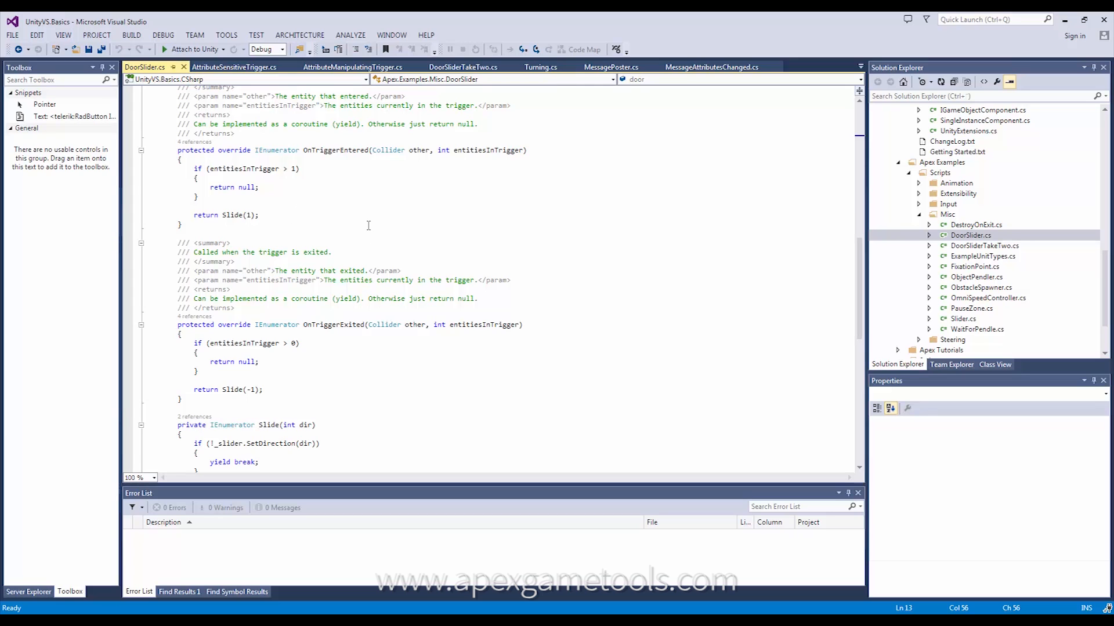
{"action": "key", "text": "alt+Tab"}
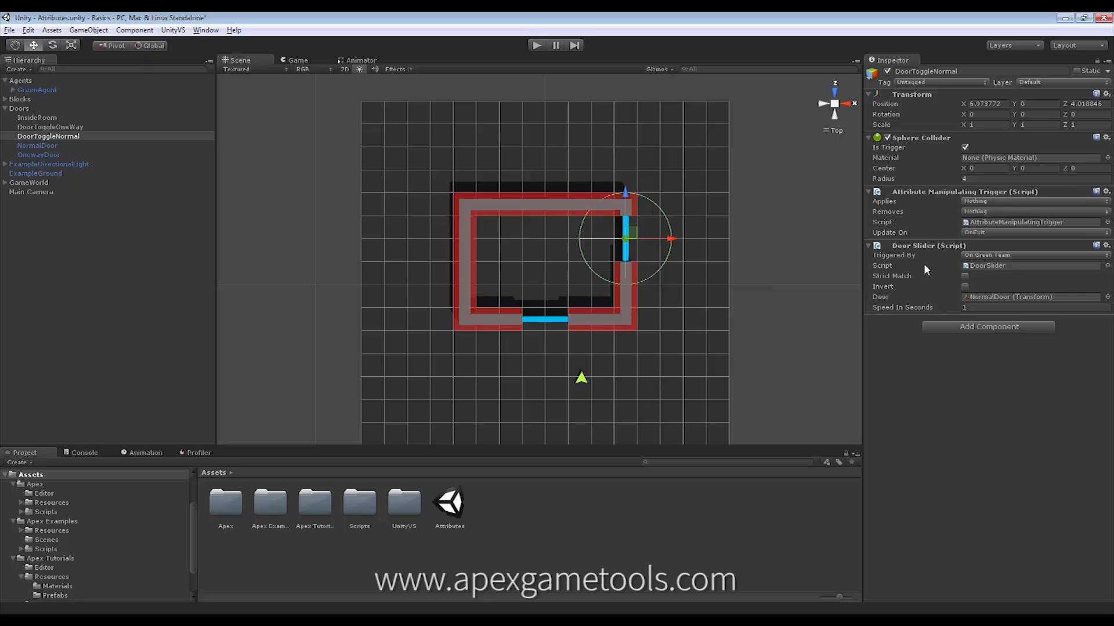
{"action": "left_click", "coordinate": [989, 253]}
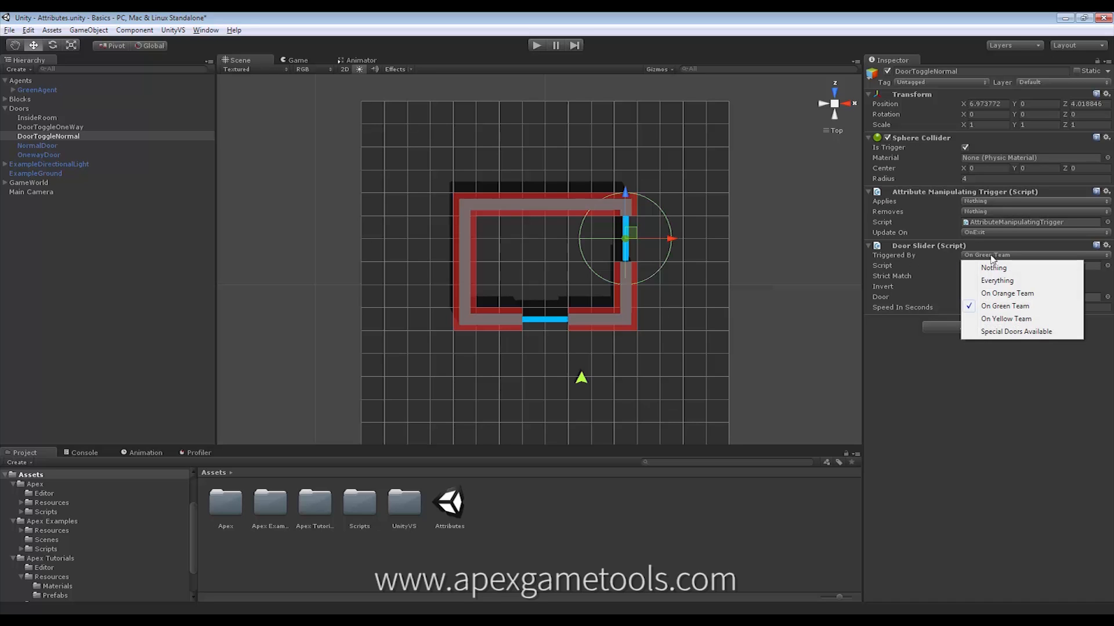
{"action": "left_click", "coordinate": [1005, 293]}
{"action": "left_click", "coordinate": [979, 254]}
{"action": "left_click", "coordinate": [1000, 293]}
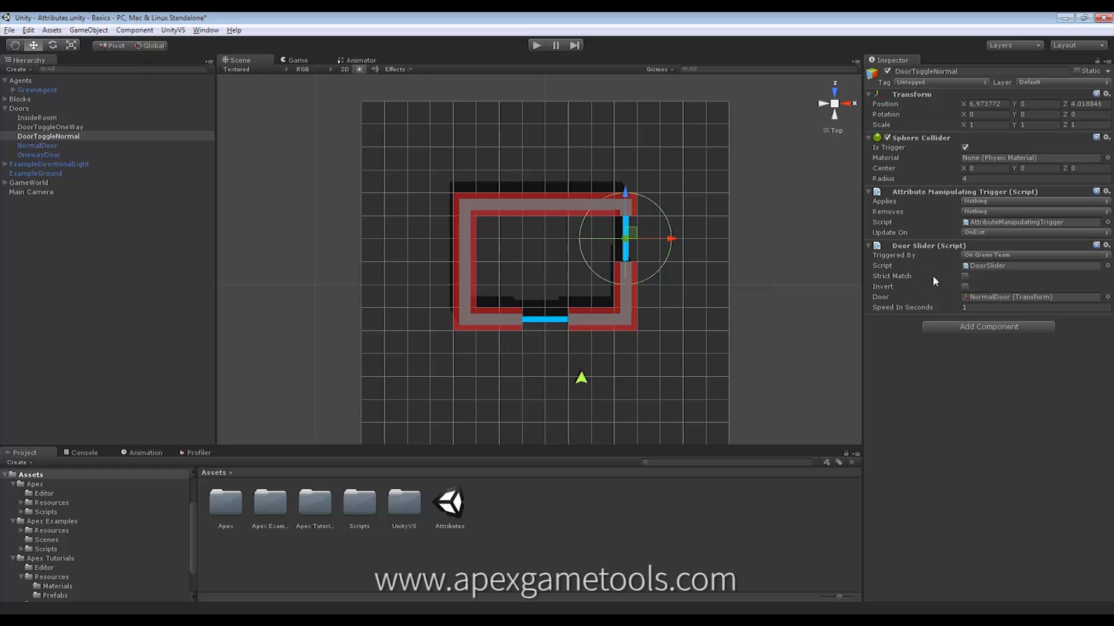
{"action": "left_click", "coordinate": [974, 255]}
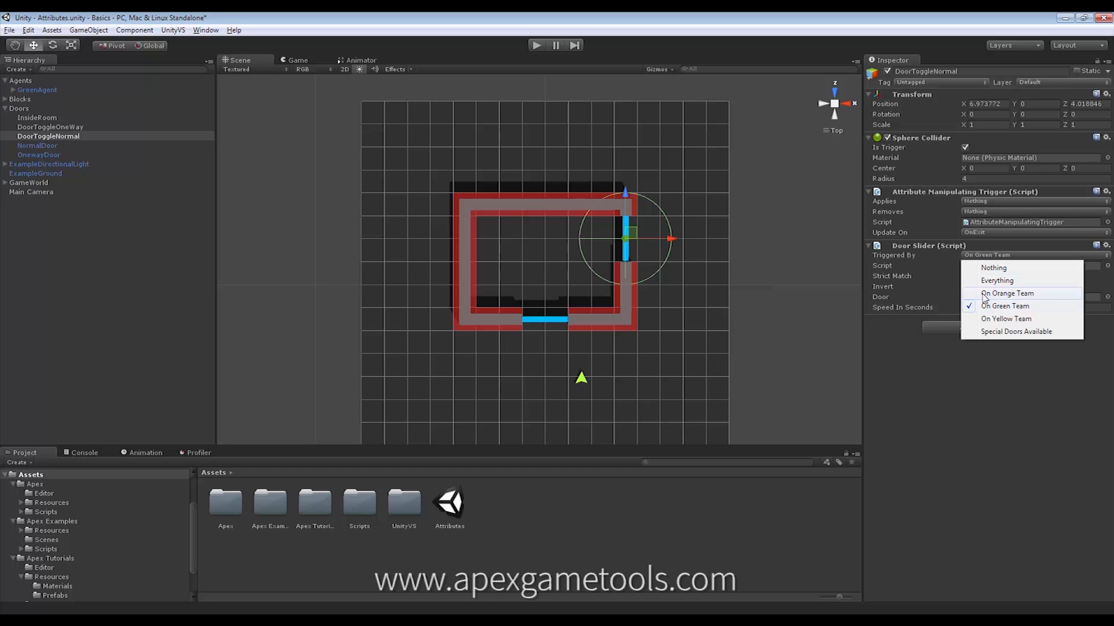
{"action": "left_click", "coordinate": [985, 297]}
{"action": "left_click", "coordinate": [987, 257]}
{"action": "left_click", "coordinate": [994, 306]}
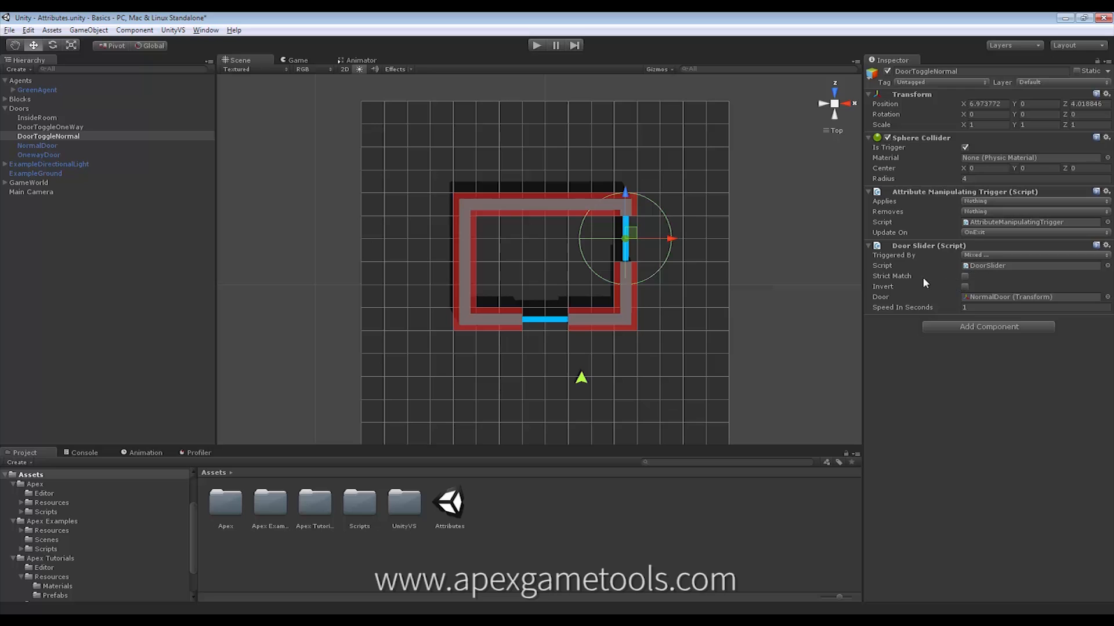
{"action": "left_click", "coordinate": [973, 256]}
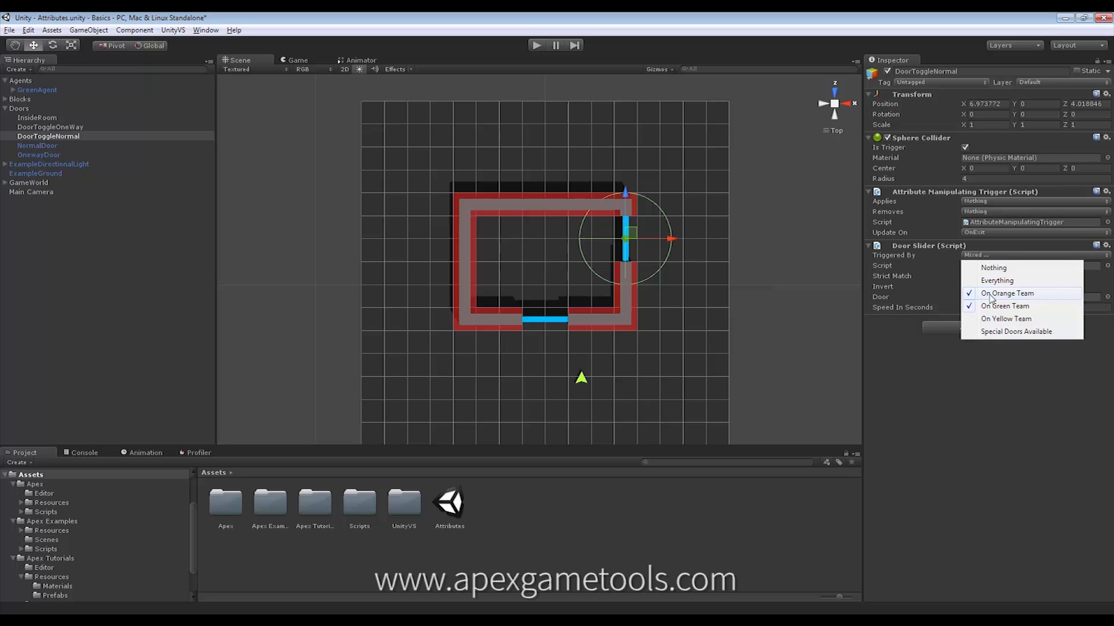
{"action": "left_click", "coordinate": [990, 295]}
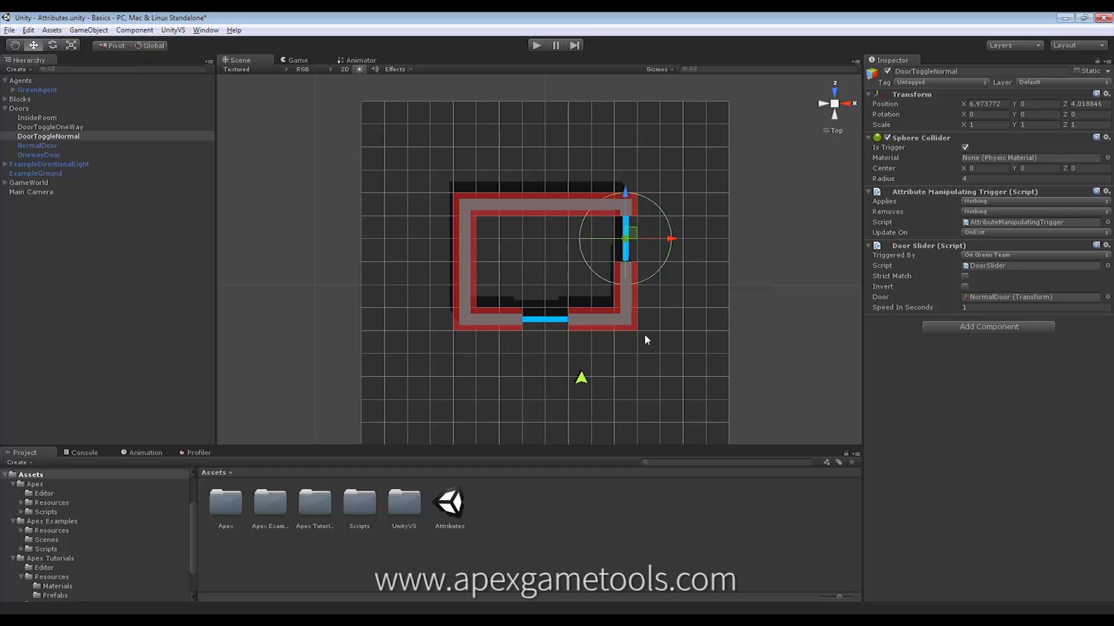
{"action": "left_click", "coordinate": [548, 322]}
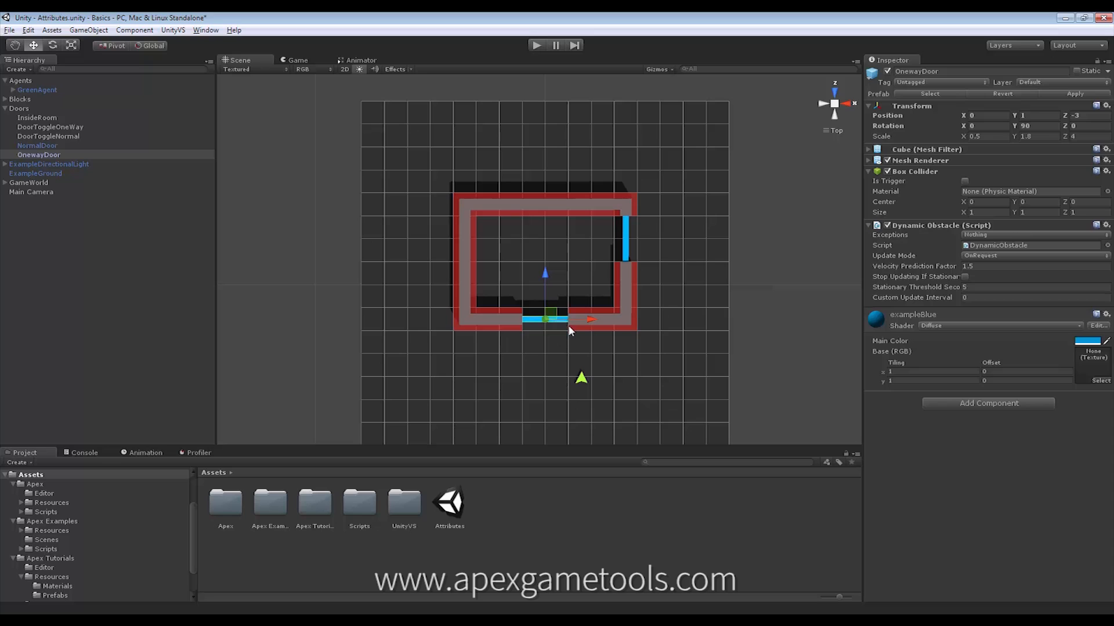
- Trigger DoorToggleOneWay's door slider by Special Doors Available
{"action": "left_click", "coordinate": [554, 374]}
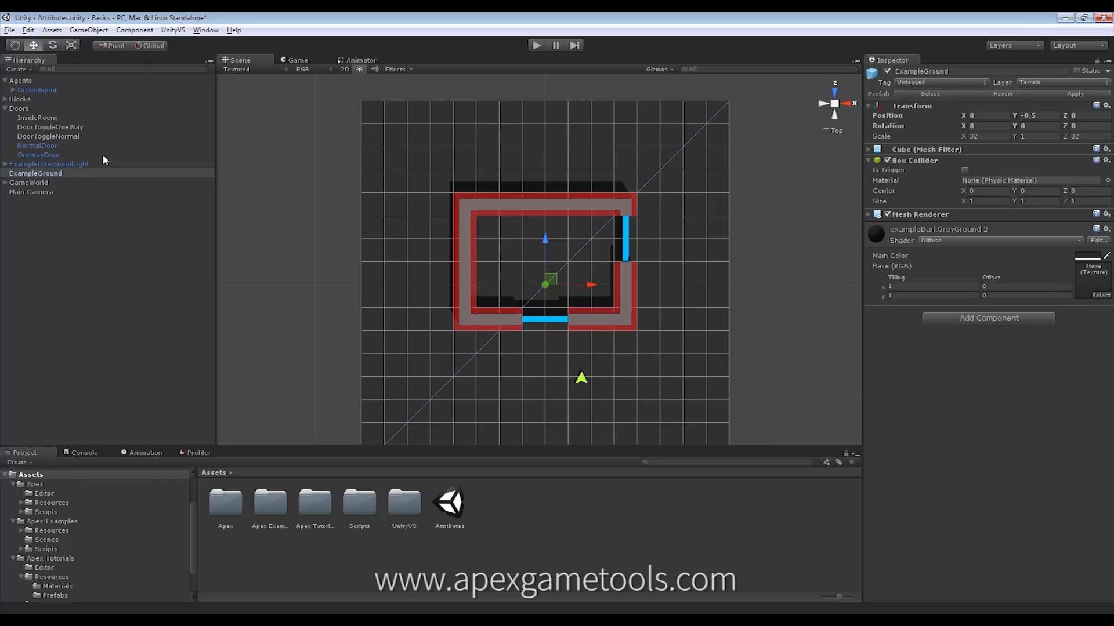
{"action": "left_click", "coordinate": [56, 126]}
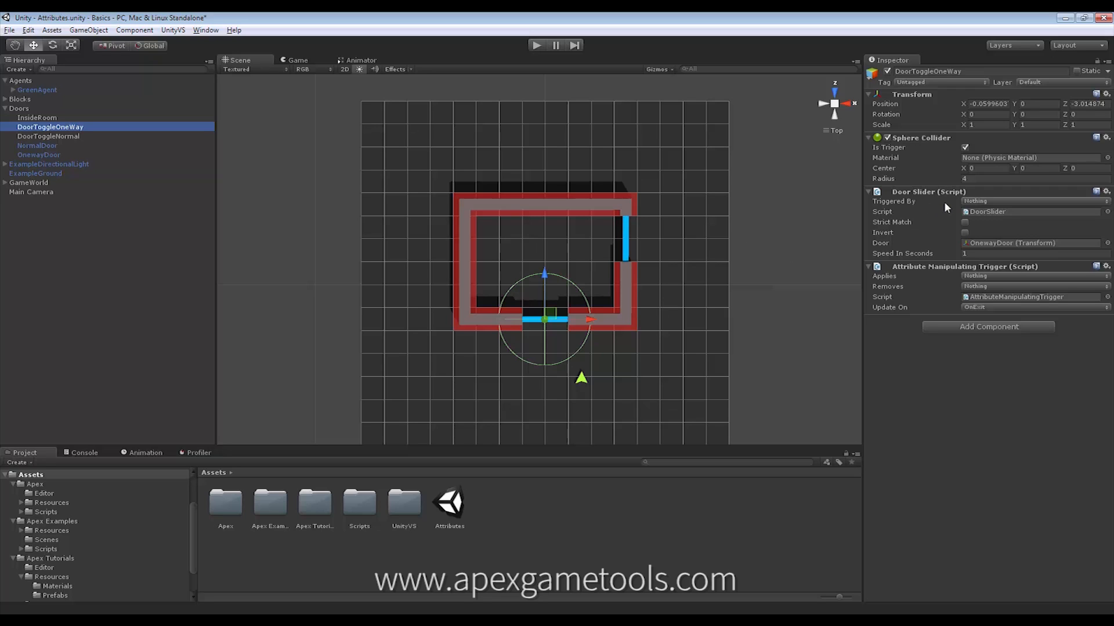
{"action": "left_click", "coordinate": [984, 201]}
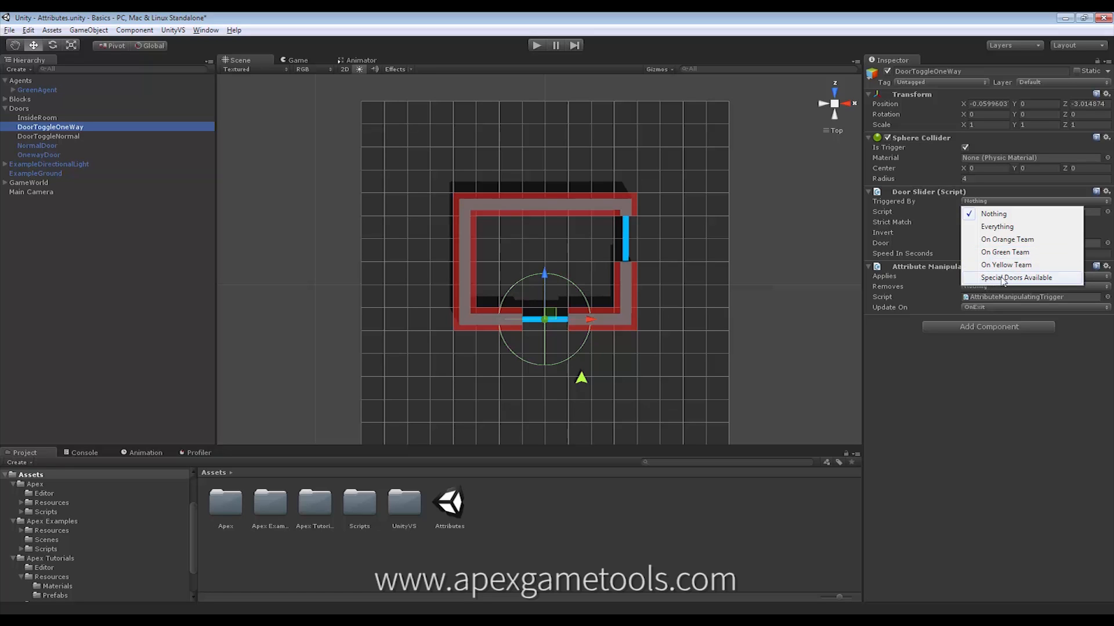
{"action": "left_click", "coordinate": [1005, 278]}
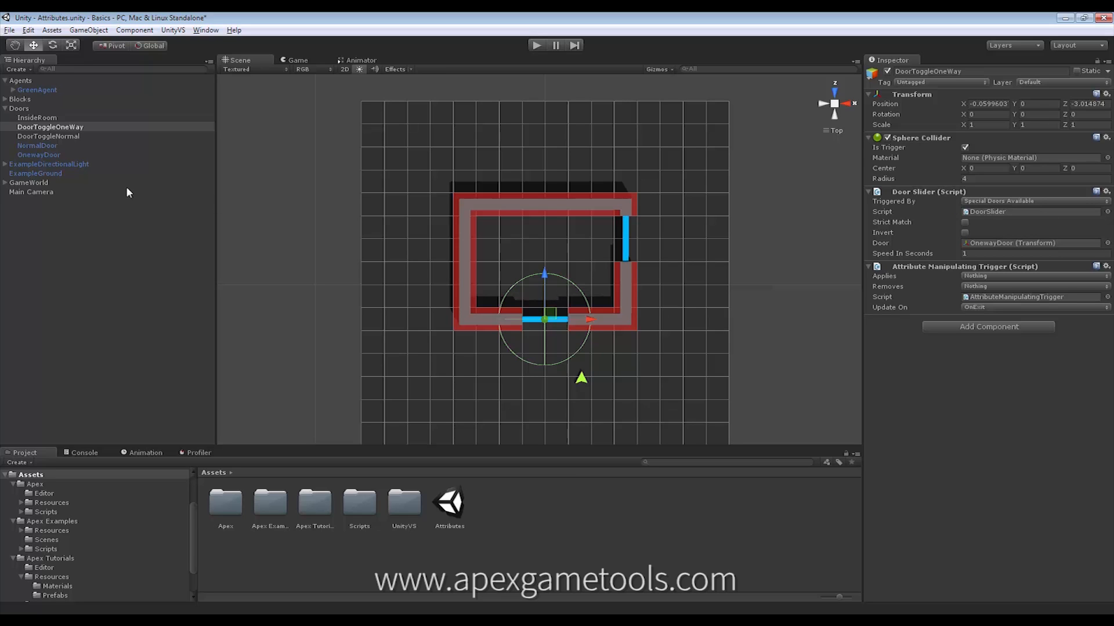
- Make OnewayDoor's Dynamic Obstacle exception Special Doors Available
{"action": "left_click", "coordinate": [40, 155]}
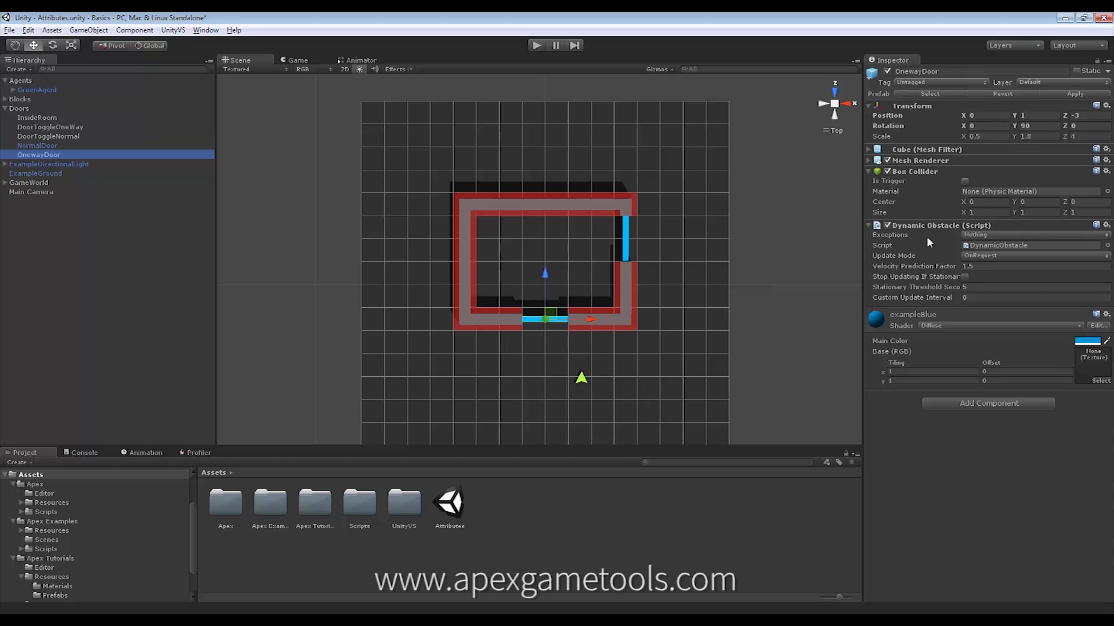
{"action": "left_click", "coordinate": [988, 235]}
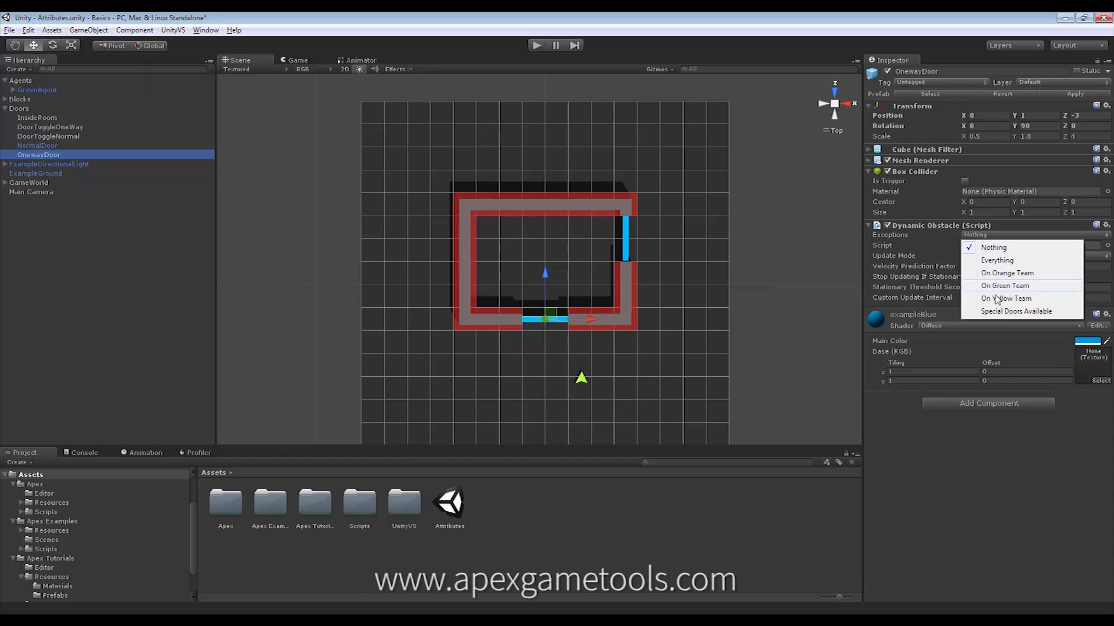
{"action": "left_click", "coordinate": [1000, 312]}
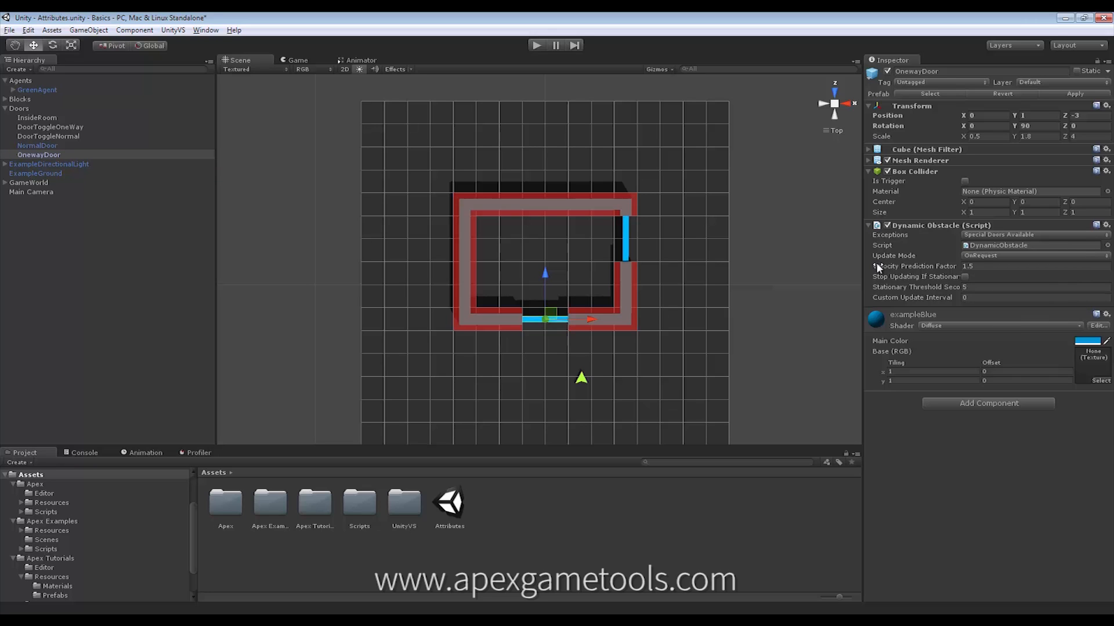
{"action": "left_click", "coordinate": [534, 46]}
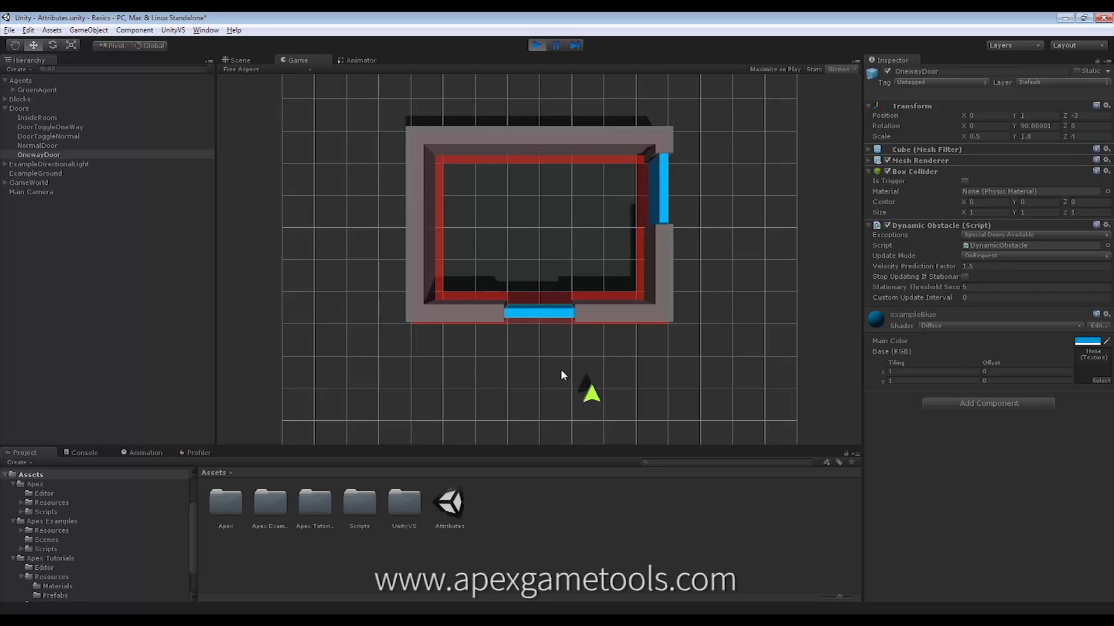
{"action": "left_click", "coordinate": [585, 392]}
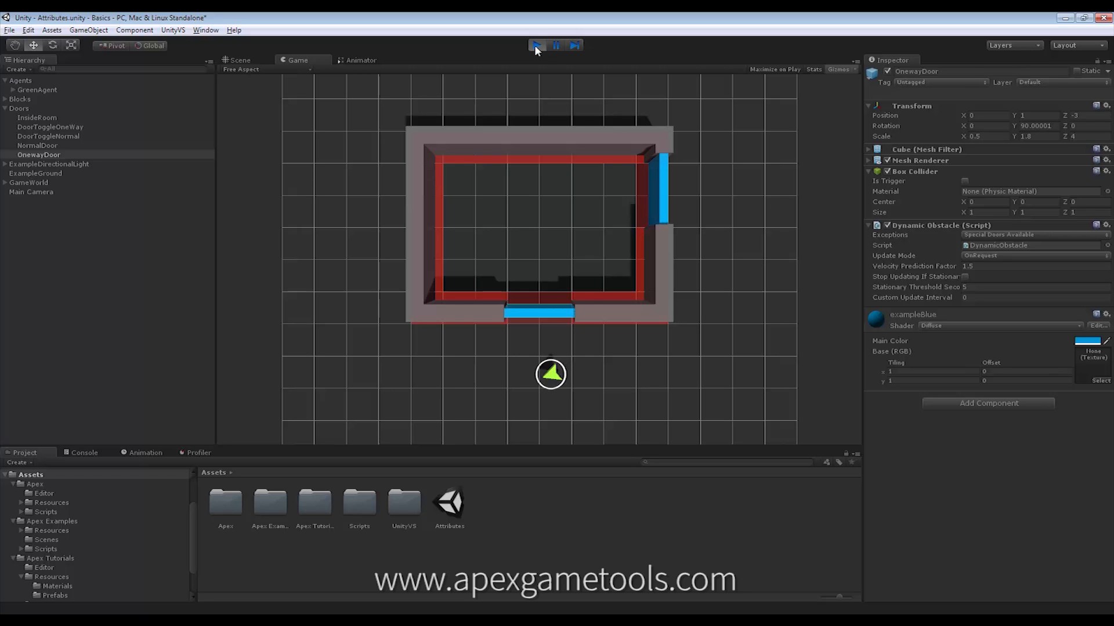
{"action": "left_click", "coordinate": [537, 46]}
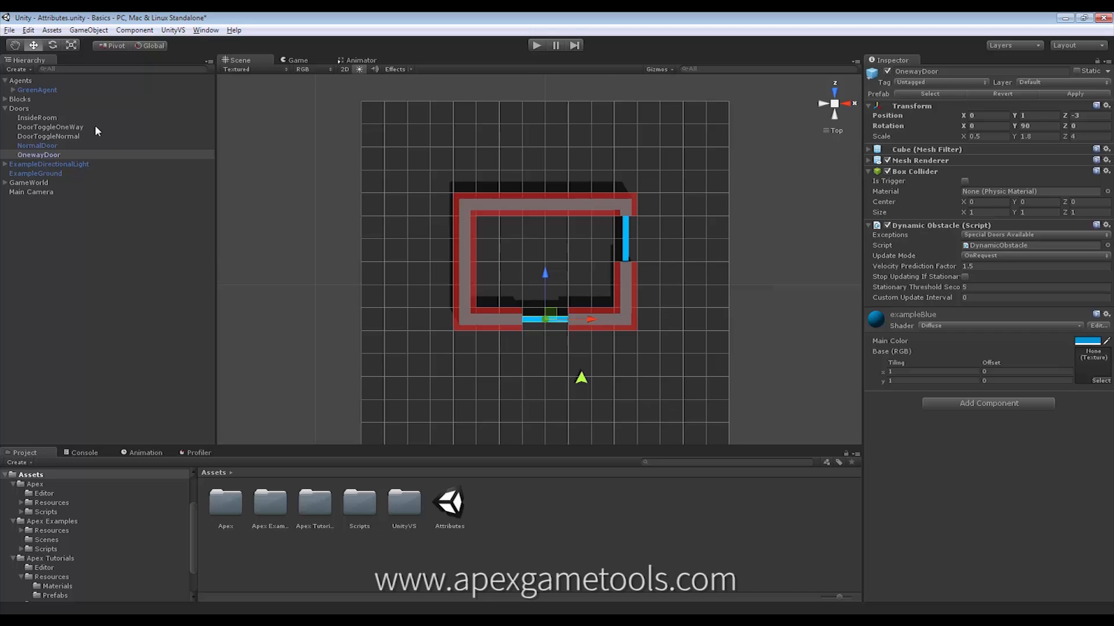
- Have the InsideRoom trigger apply Special Doors Available to agents
{"action": "left_click", "coordinate": [39, 118]}
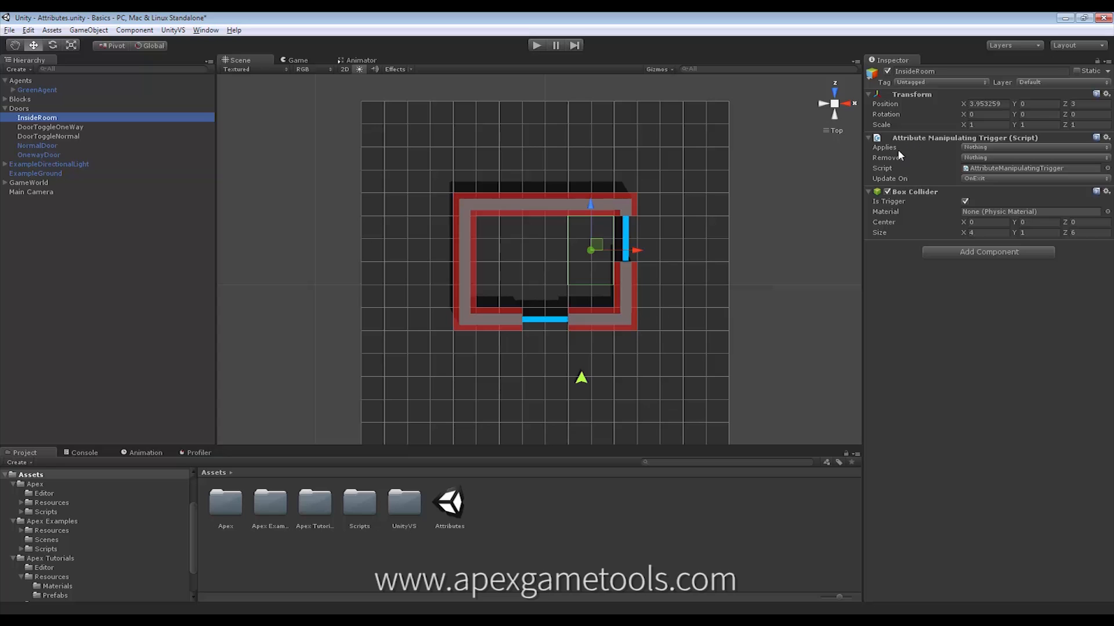
{"action": "left_click", "coordinate": [974, 148]}
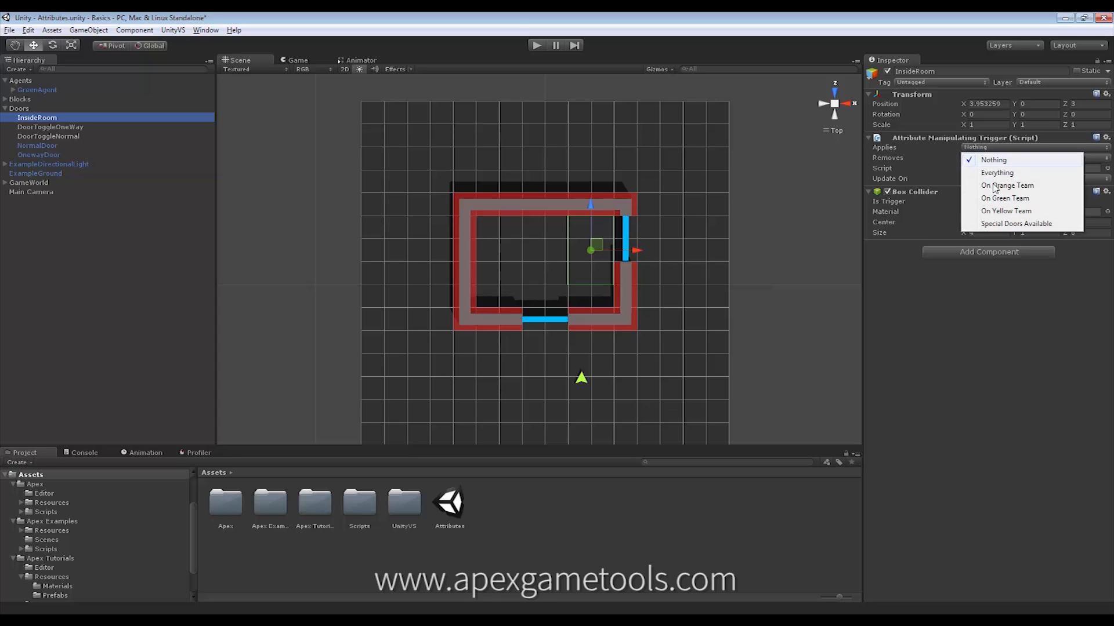
{"action": "left_click", "coordinate": [1010, 228]}
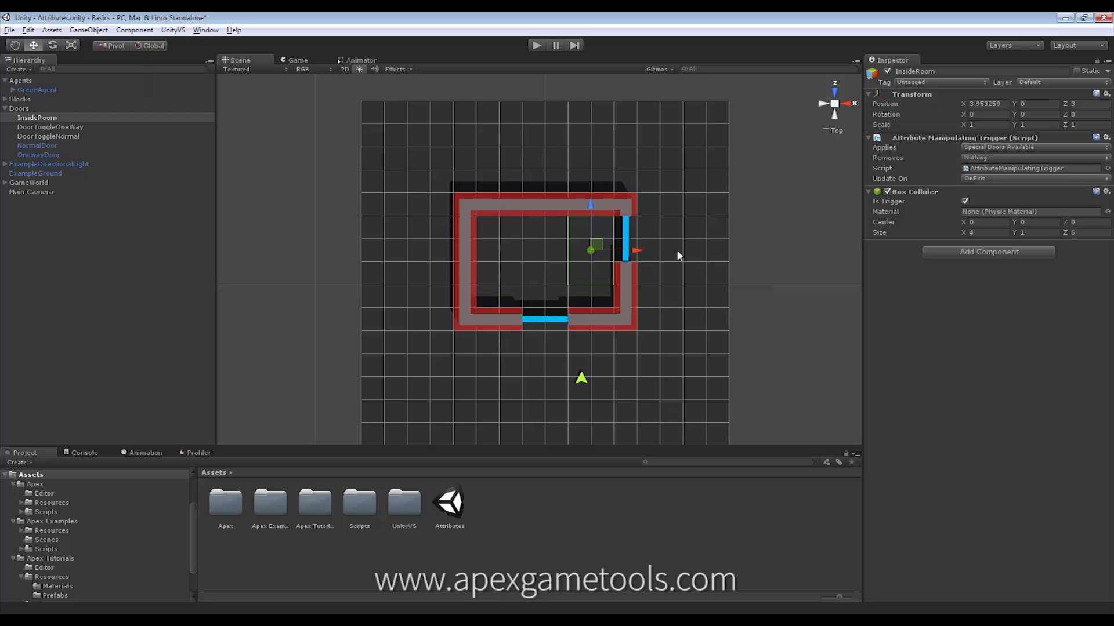
{"action": "left_click", "coordinate": [64, 127]}
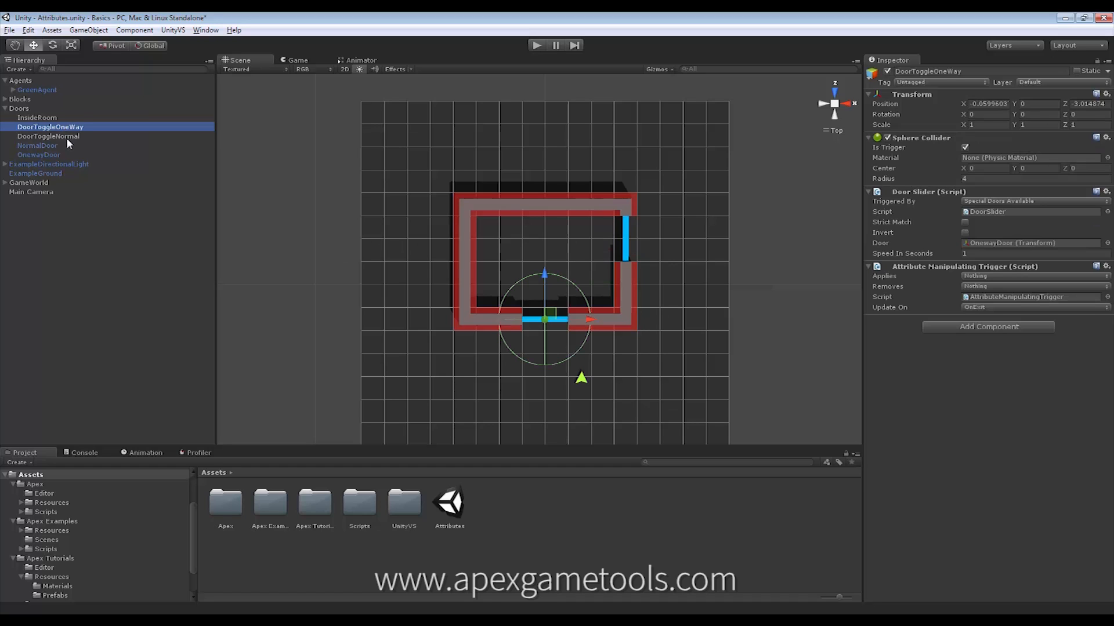
- Have DoorToggleNormal and DoorToggleOneWay each remove Special Doors Available
{"action": "left_click", "coordinate": [66, 138]}
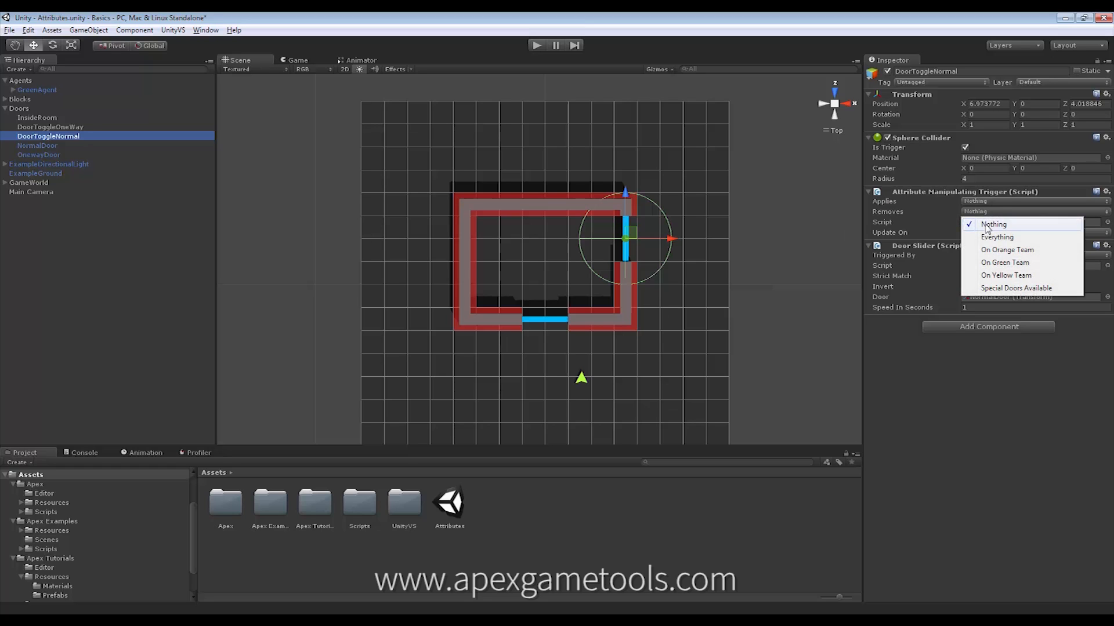
{"action": "left_click", "coordinate": [1002, 289]}
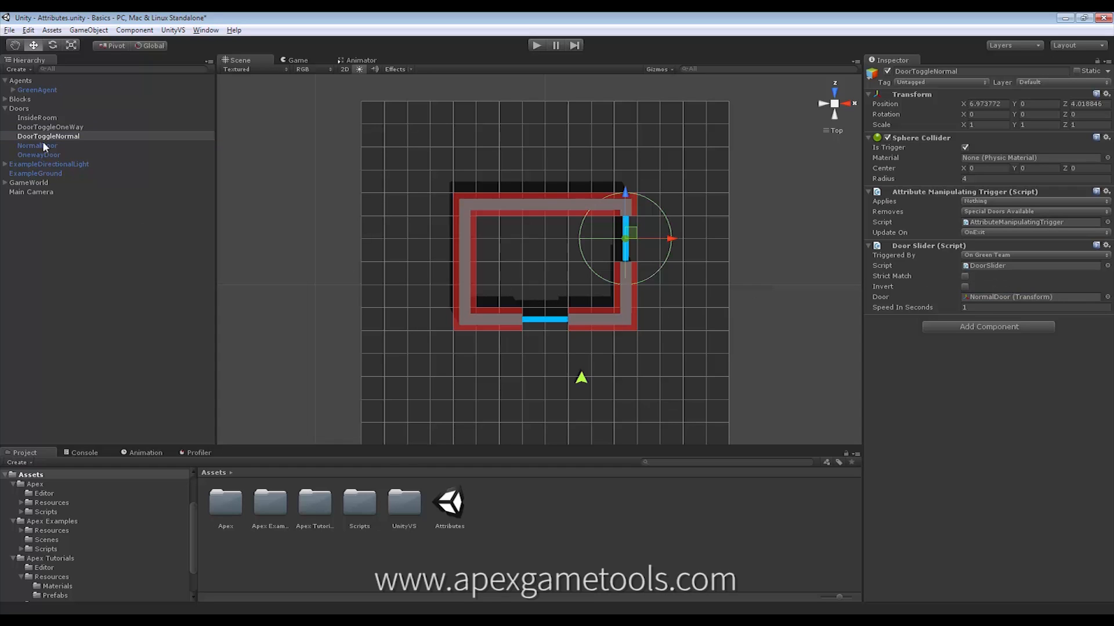
{"action": "left_click", "coordinate": [51, 127]}
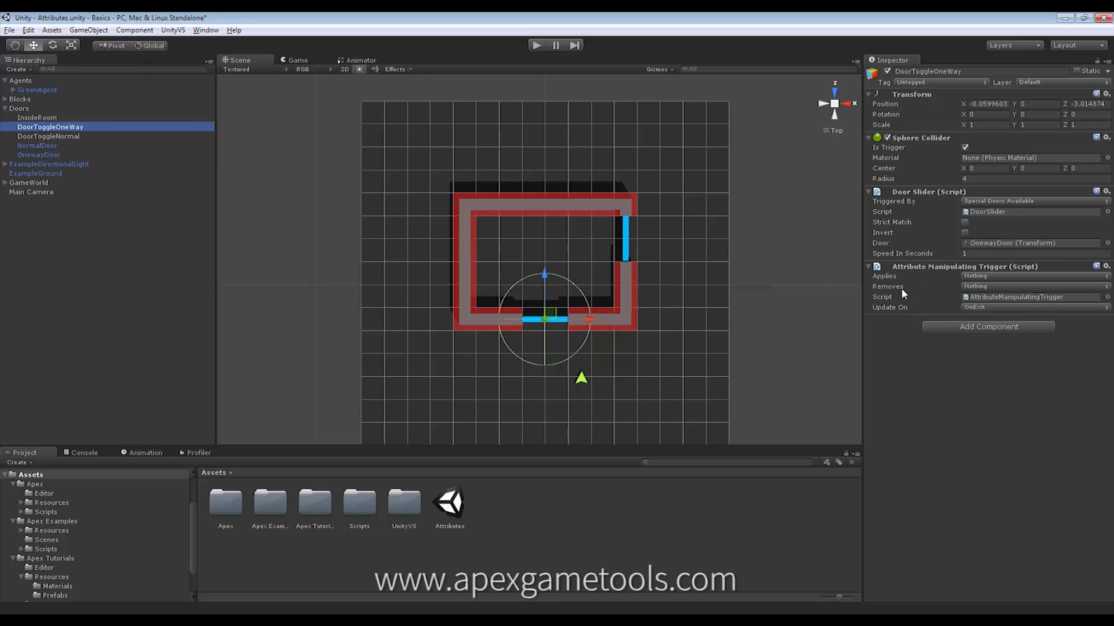
{"action": "left_click", "coordinate": [992, 287]}
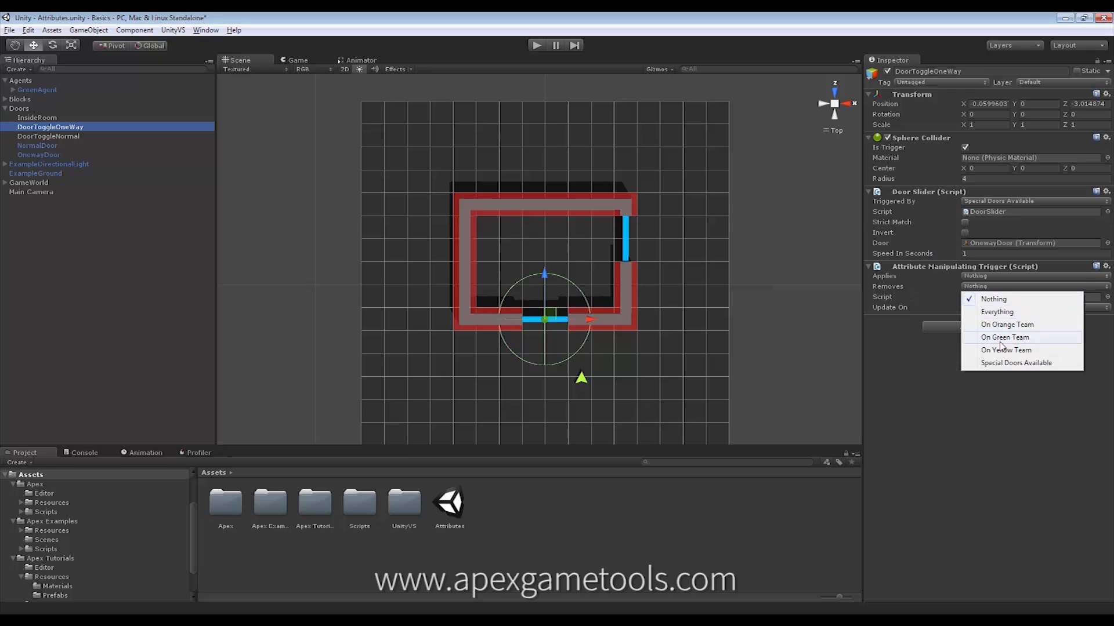
{"action": "left_click", "coordinate": [1016, 363]}
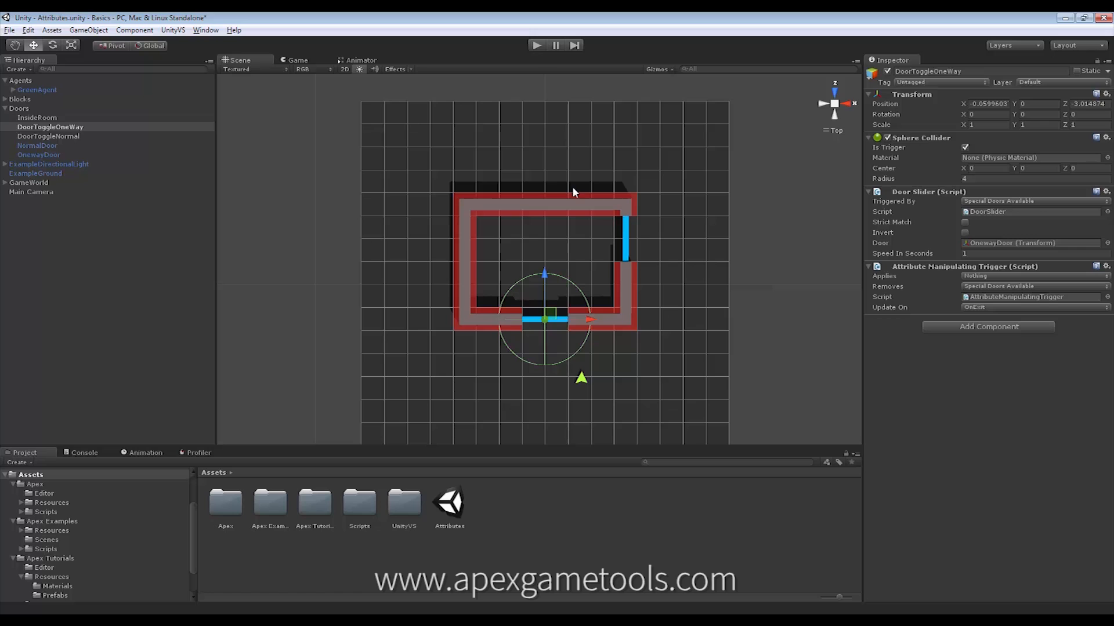
- Run the game, send the green agent into the room and inspect its attributes
{"action": "left_click", "coordinate": [534, 47]}
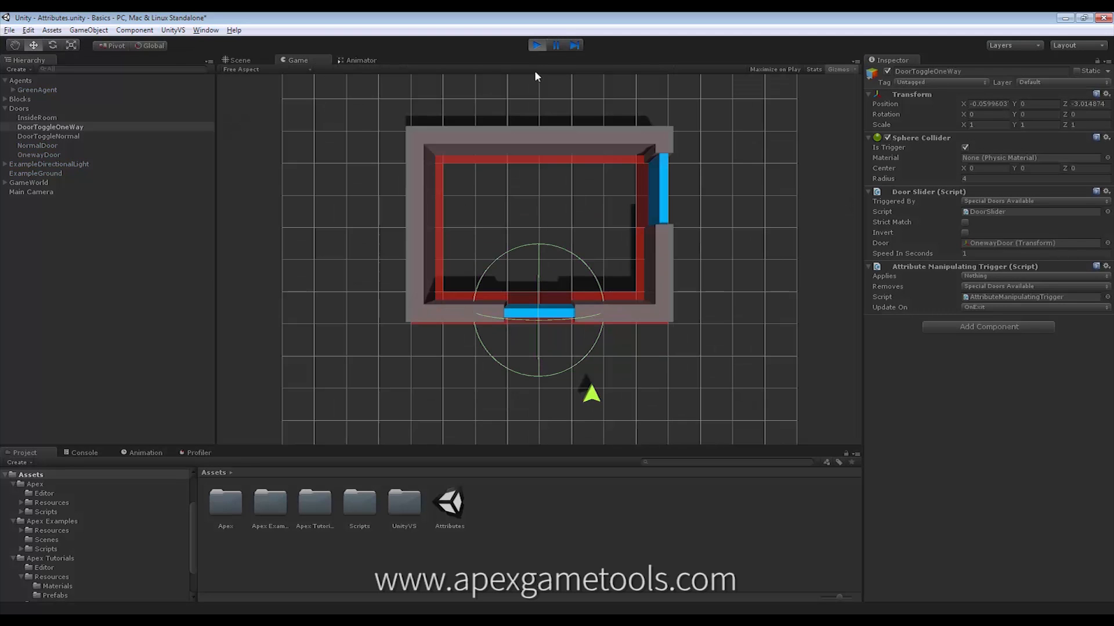
{"action": "left_click", "coordinate": [590, 395]}
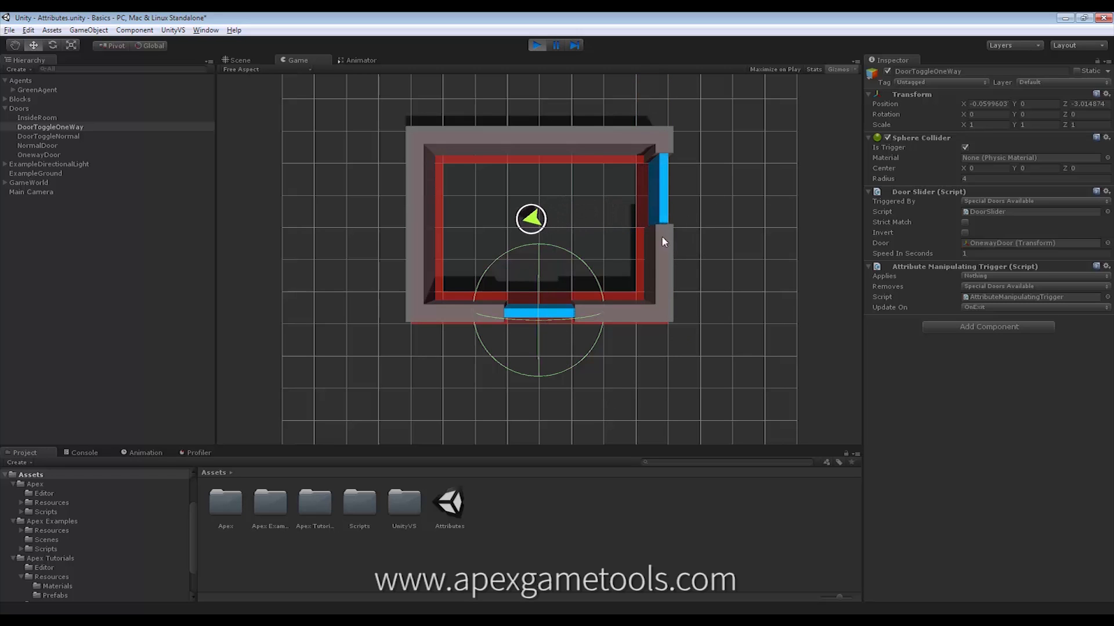
{"action": "left_click", "coordinate": [752, 166]}
{"action": "left_click", "coordinate": [47, 89]}
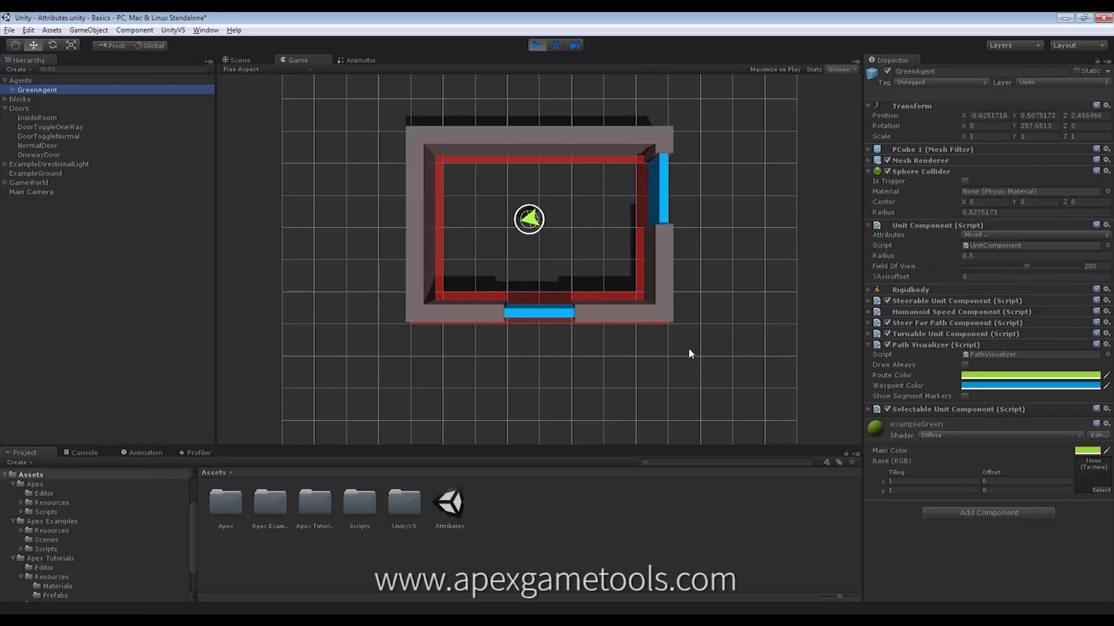
- Confirm GreenAgent holds On Green Team and Special Doors Available, then send it out through the bottom one-way door
{"action": "left_click", "coordinate": [982, 236]}
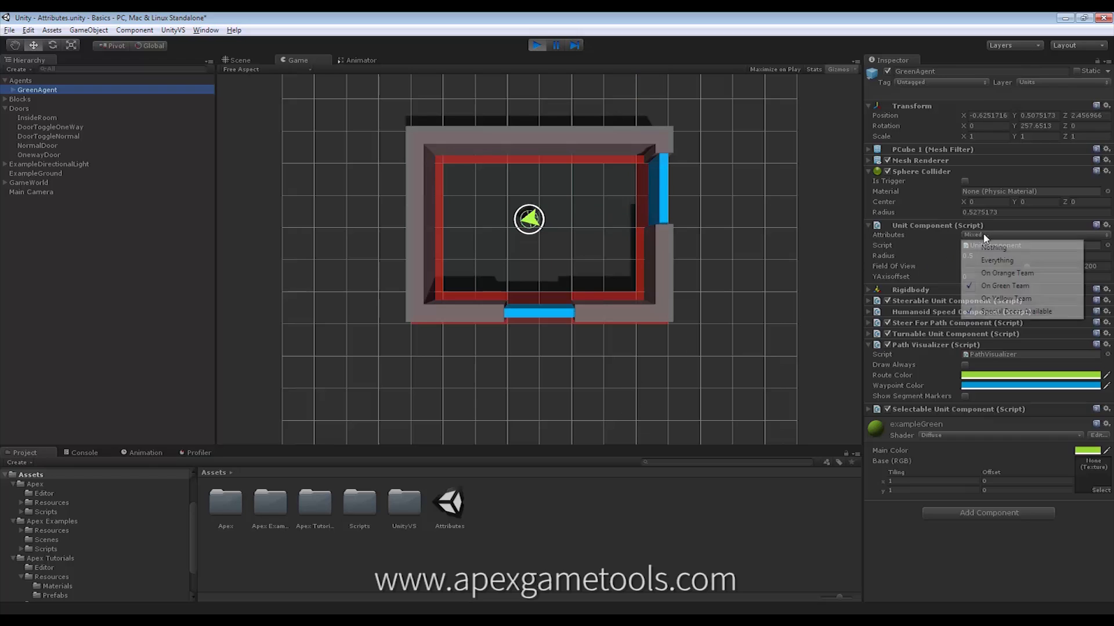
{"action": "left_click", "coordinate": [583, 421]}
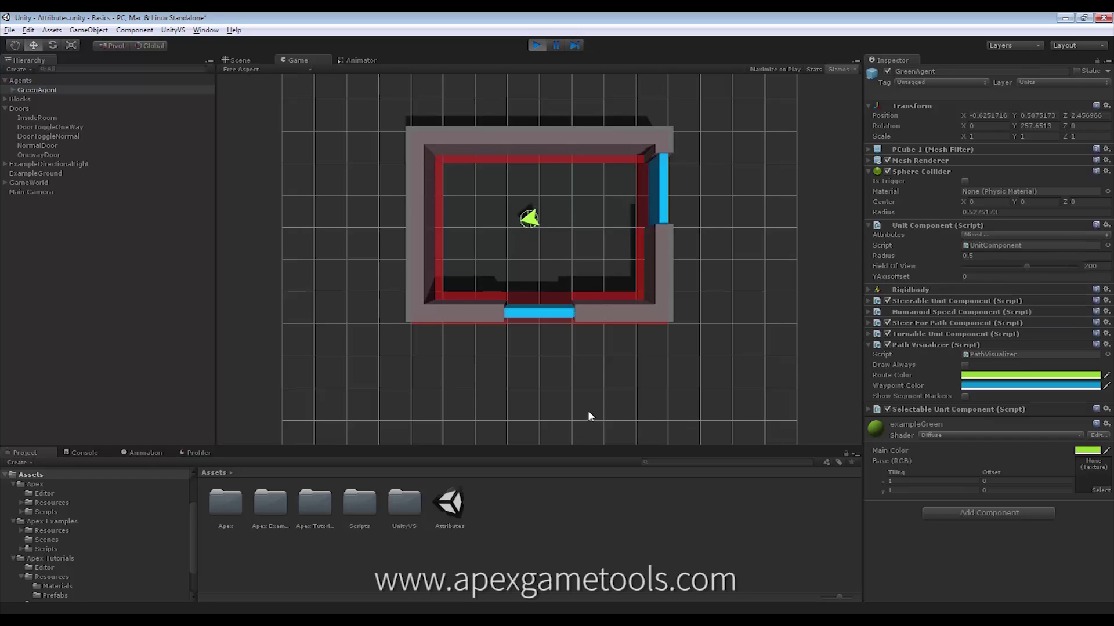
{"action": "left_click", "coordinate": [628, 399]}
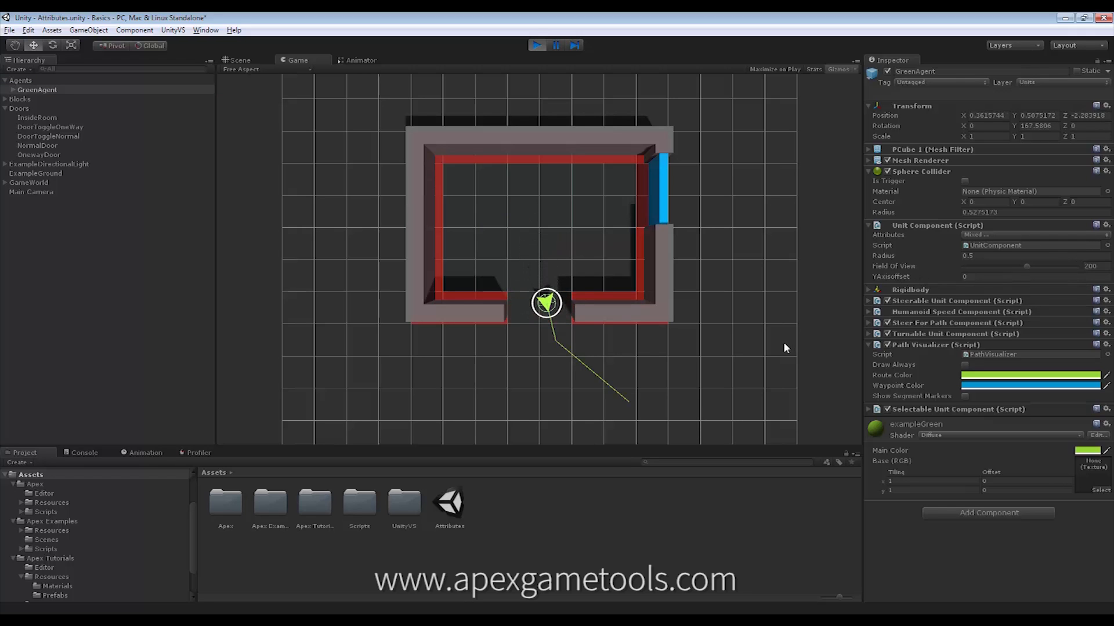